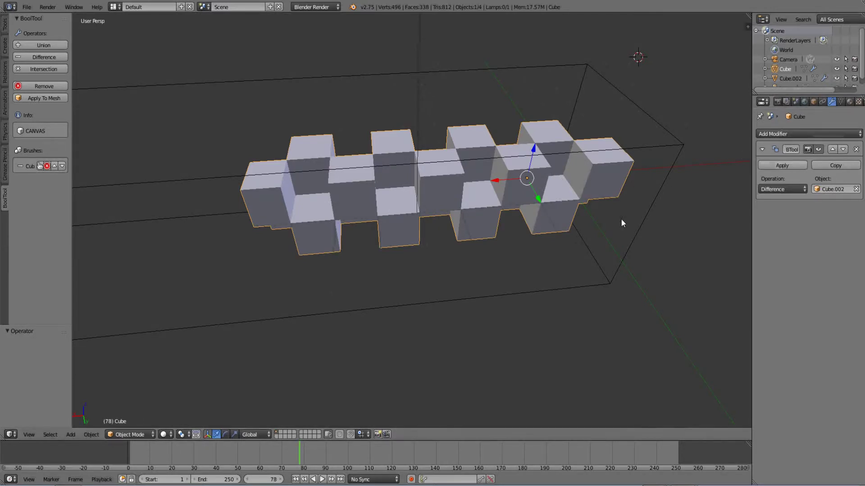
Step: Try moving the boolean-cut cube along the global X axis through the wireframe cutter
middle_drag(157, 180, 374, 233)
key(g)
click(435, 212)
middle_drag(435, 212, 356, 224)
scroll(395, 219, down, 2)
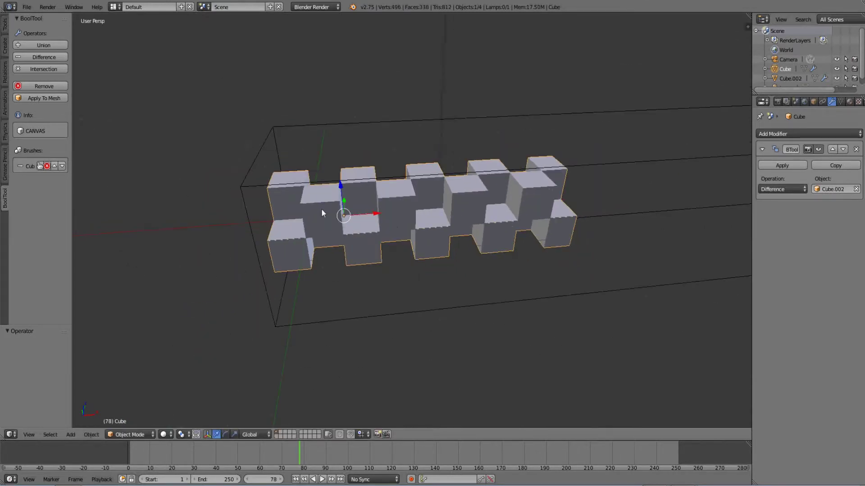
key(g)
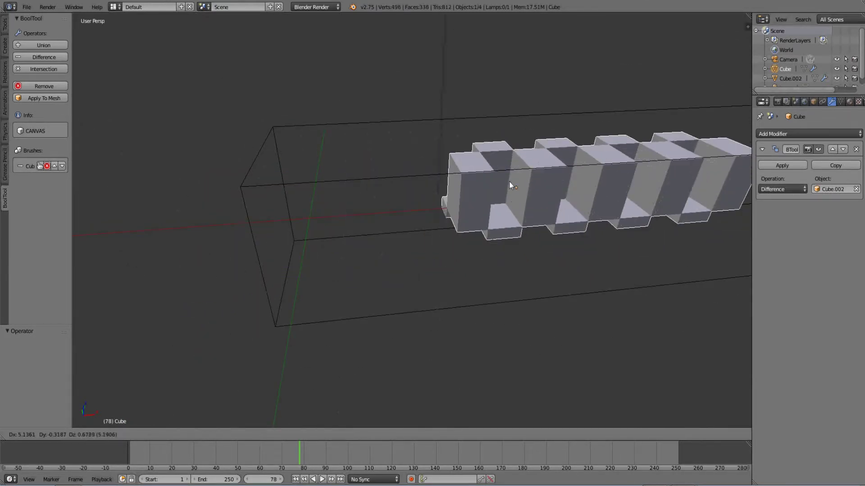
key(x)
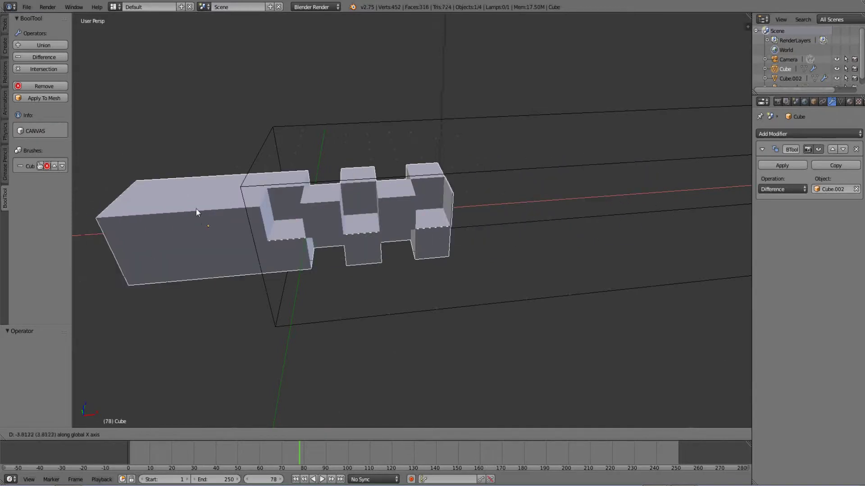
right_click(399, 169)
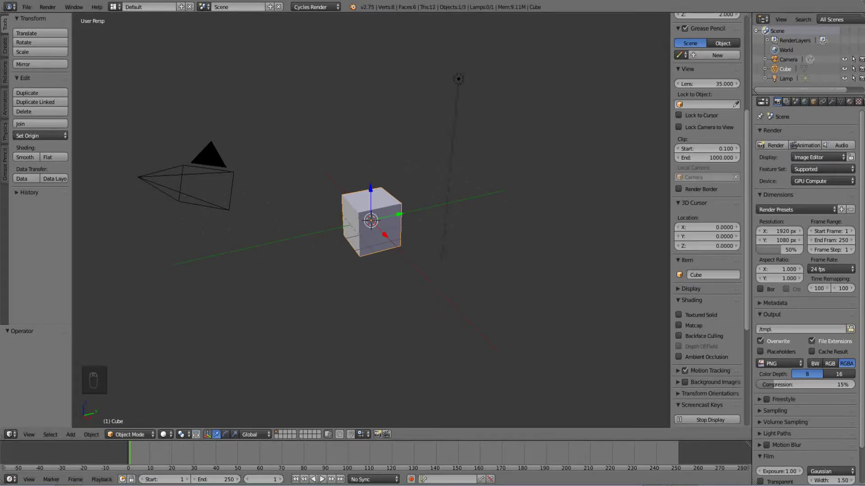
Step: Switch to the web browser and open the BoolTool 0.1.rar page in the GitHub repository
key(alt+Tab)
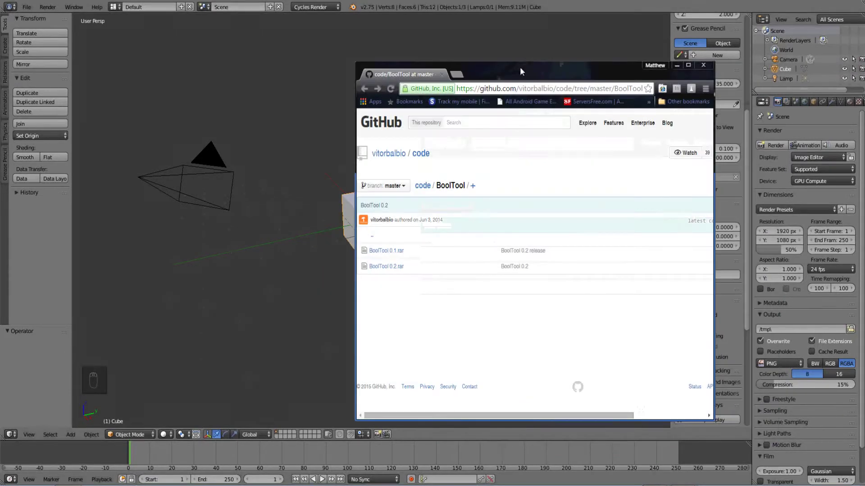
double_click(519, 67)
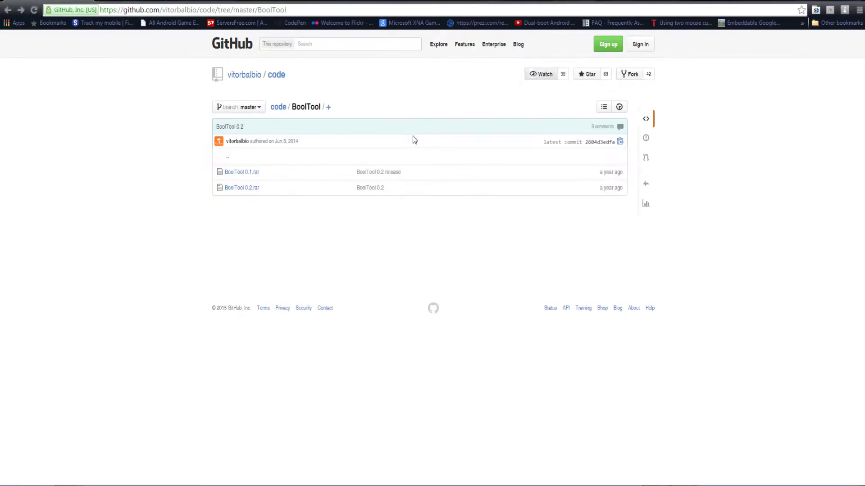
click(246, 174)
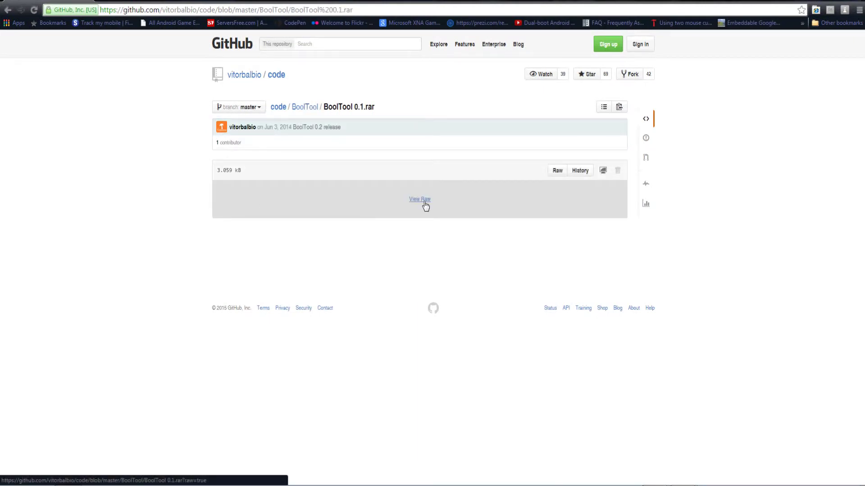
Step: Save the raw archive as BoolTool 0.1.rar in the addons folder
right_click(423, 200)
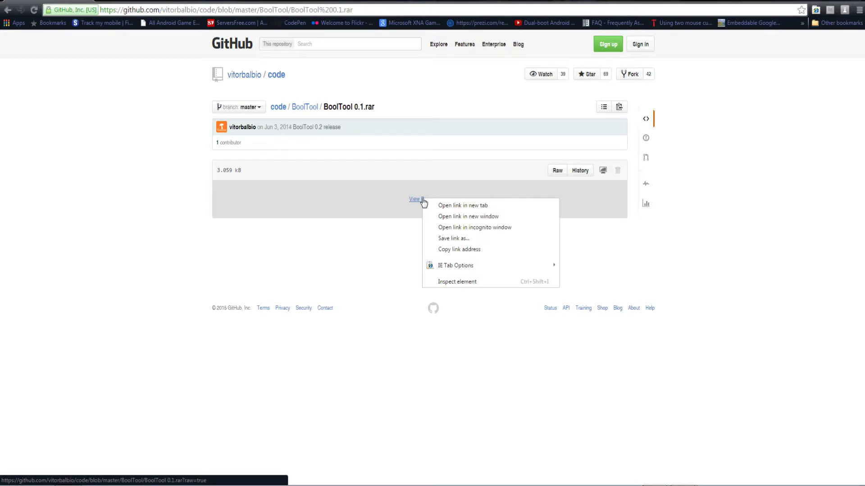
click(447, 237)
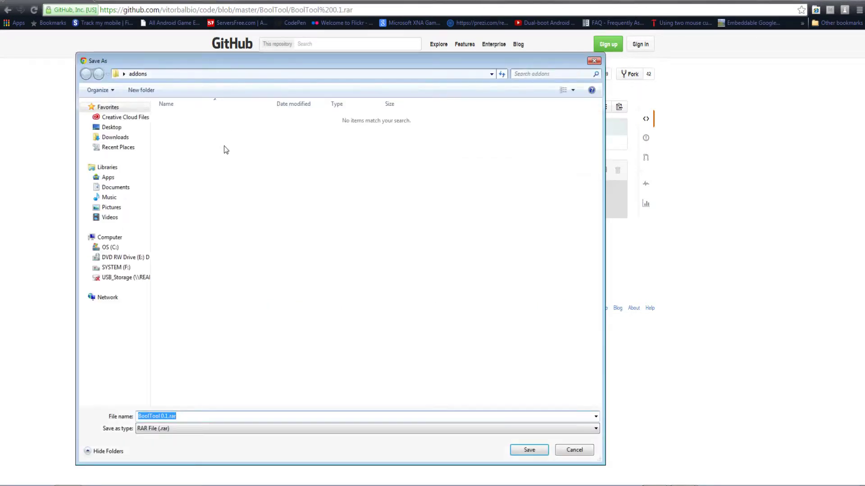
click(249, 161)
drag(357, 64, 415, 235)
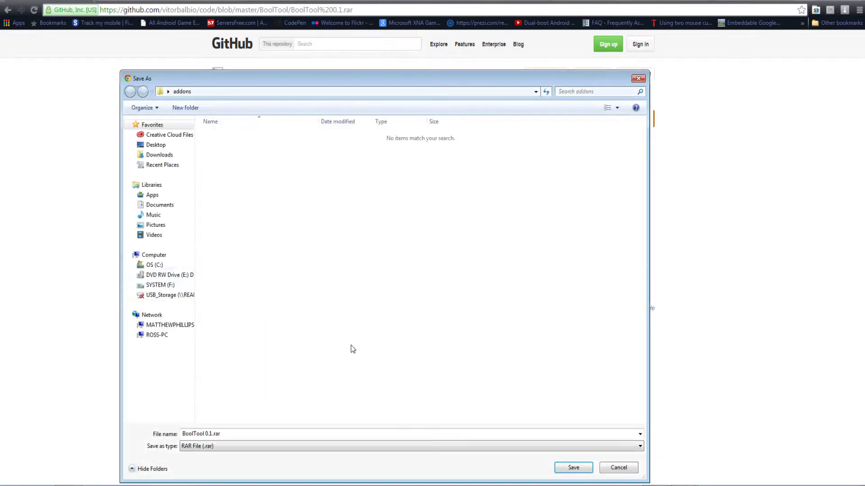
click(579, 468)
Step: Show the downloaded BoolTool 0.1.rar in its folder and extract it there with 7-Zip
click(90, 474)
click(107, 443)
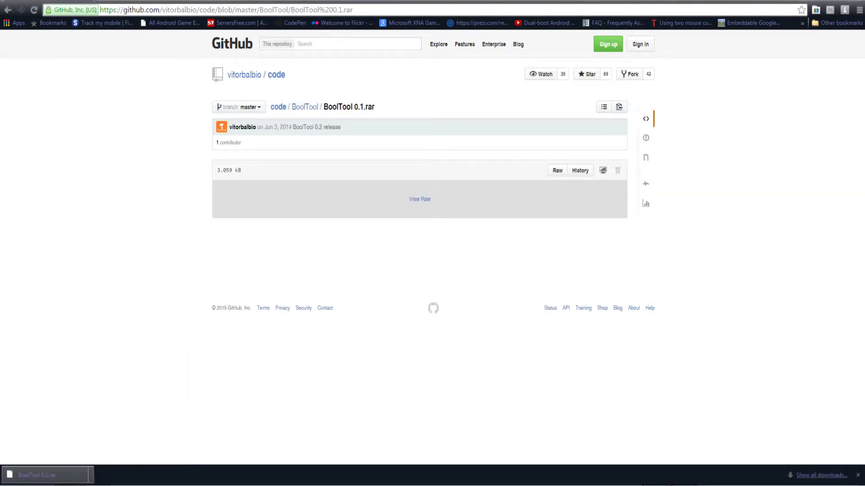
drag(450, 99, 390, 64)
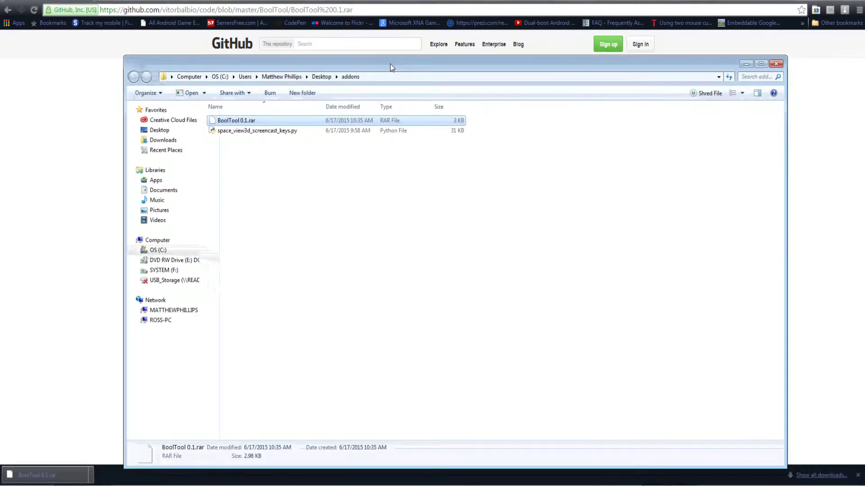
click(297, 168)
click(256, 119)
right_click(255, 120)
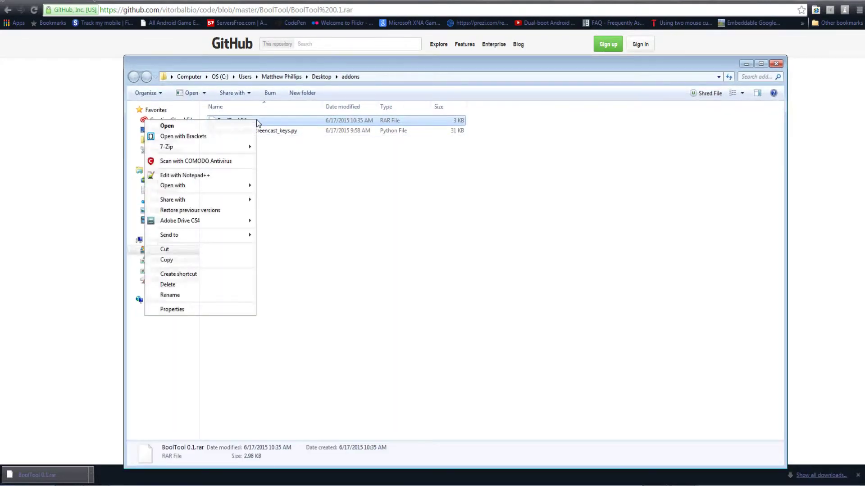
mouse_move(219, 148)
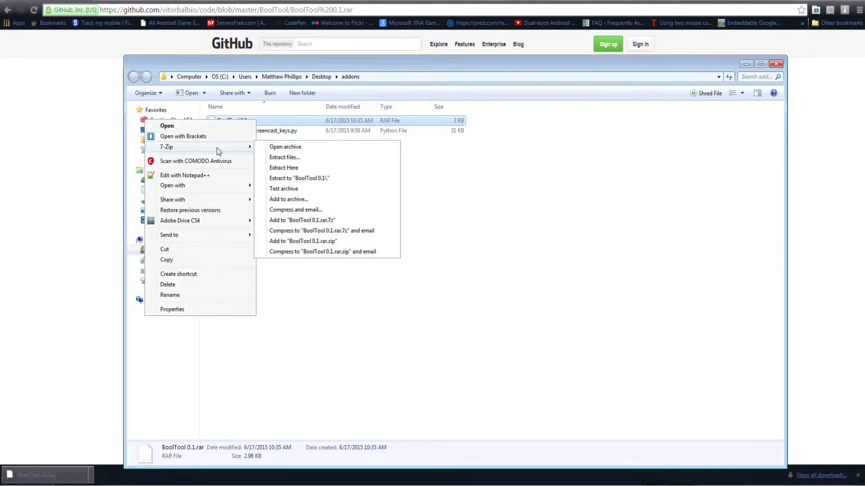
click(298, 169)
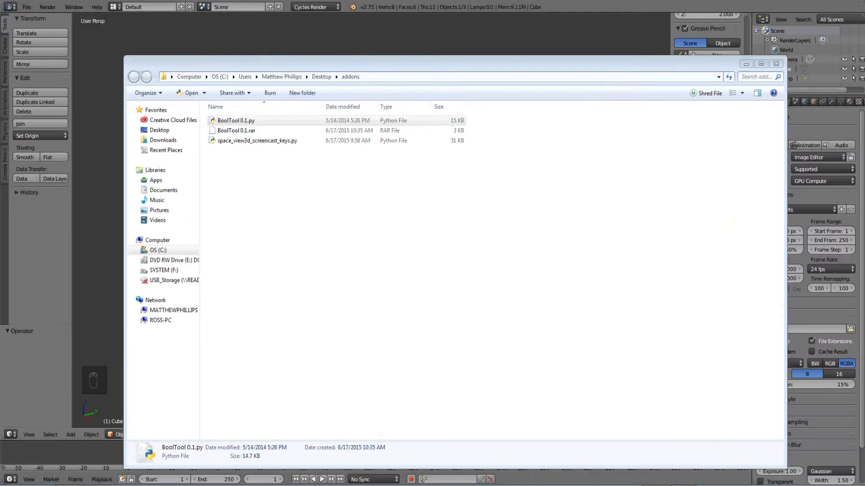
Step: Return to Blender, open the User Preferences and search the add-ons for "bool"
drag(649, 67, 864, 68)
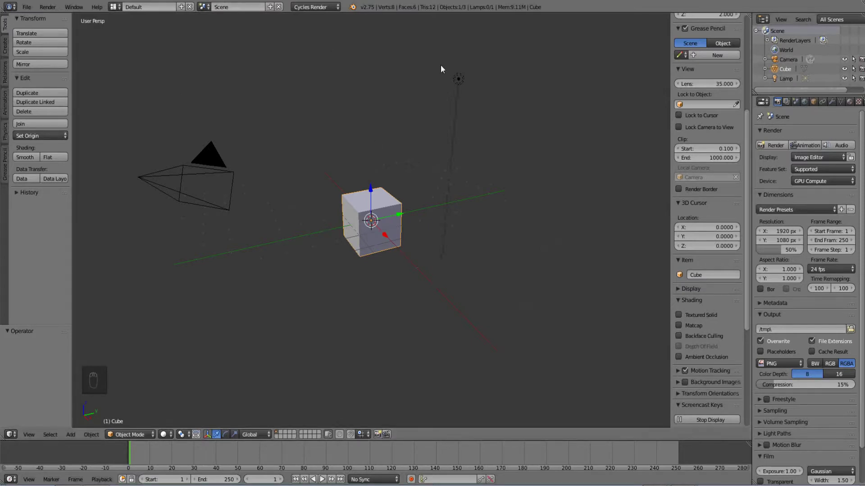
click(27, 7)
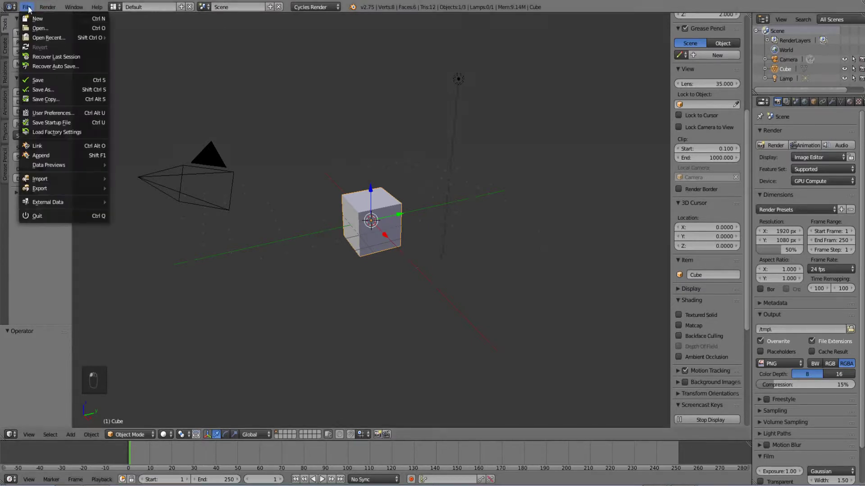
click(50, 112)
click(55, 31)
key(BackSpace)
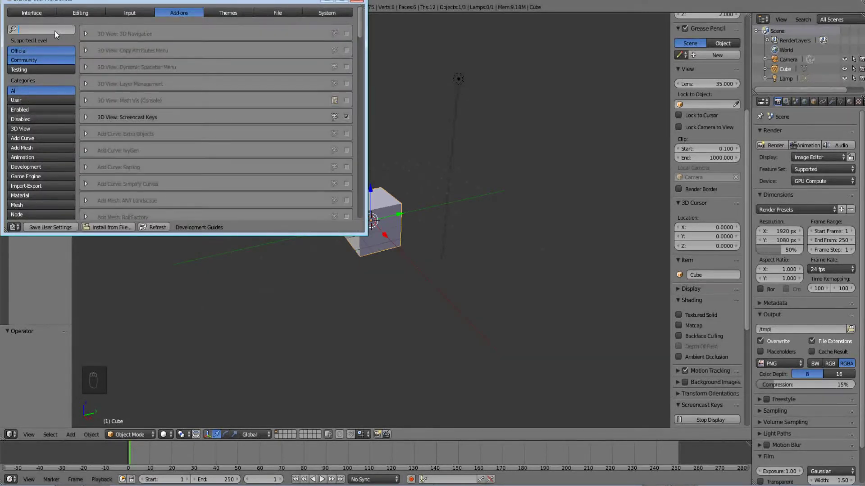
text(bool)
key(Return)
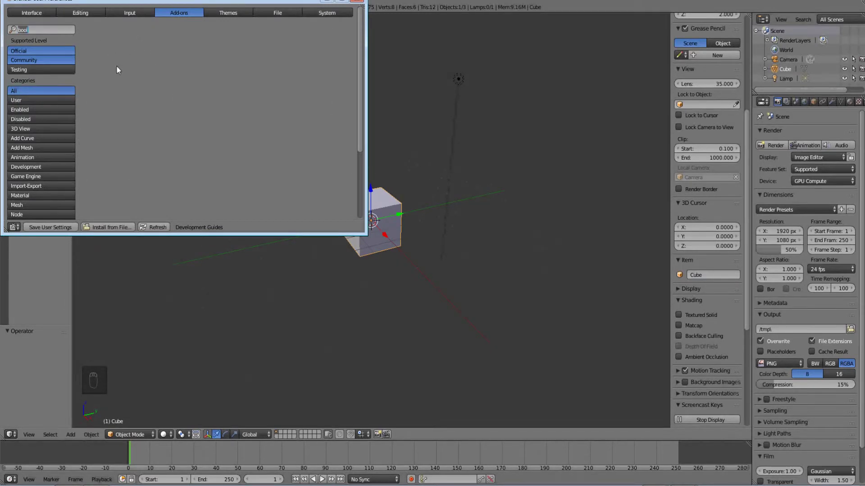
Step: Start installing an add-on from file and browse to the Addons folder on the Desktop
click(115, 227)
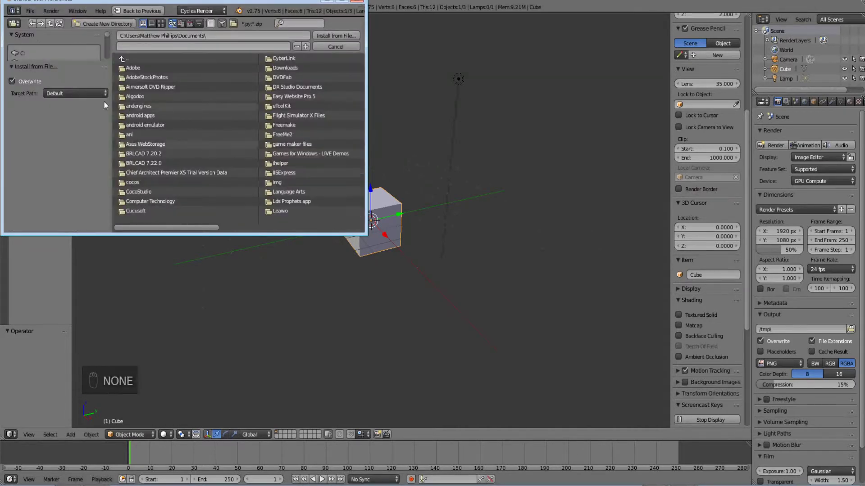
click(206, 37)
drag(214, 35, 182, 38)
text(Deskt)
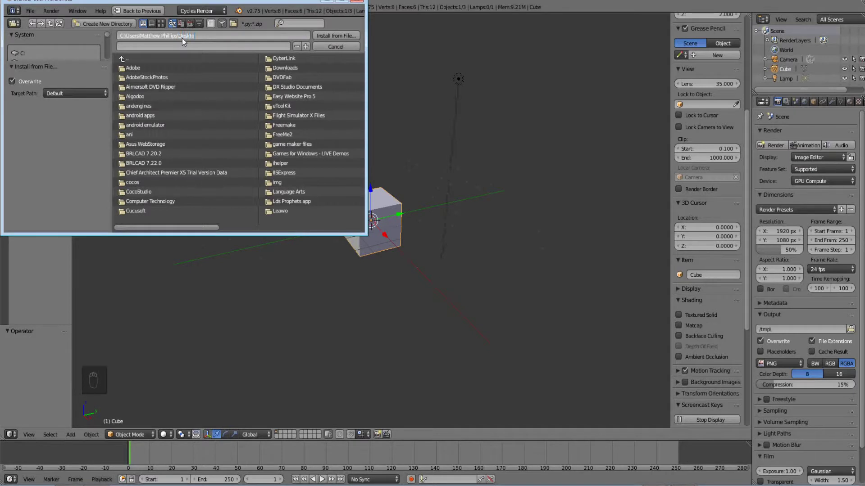
text(op)
key(Return)
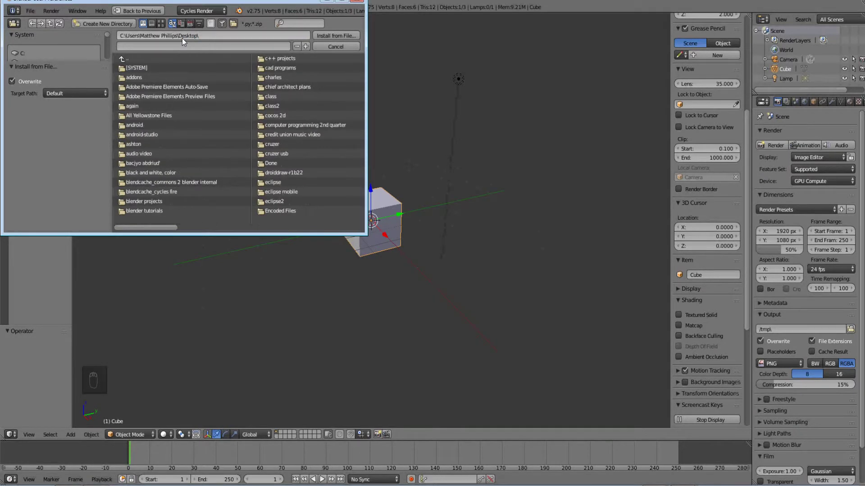
click(215, 35)
key(End)
text(Addons)
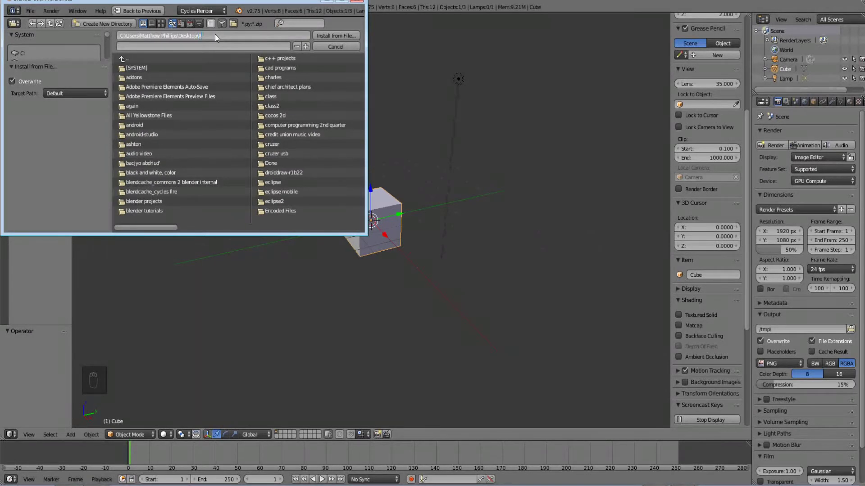
key(Return)
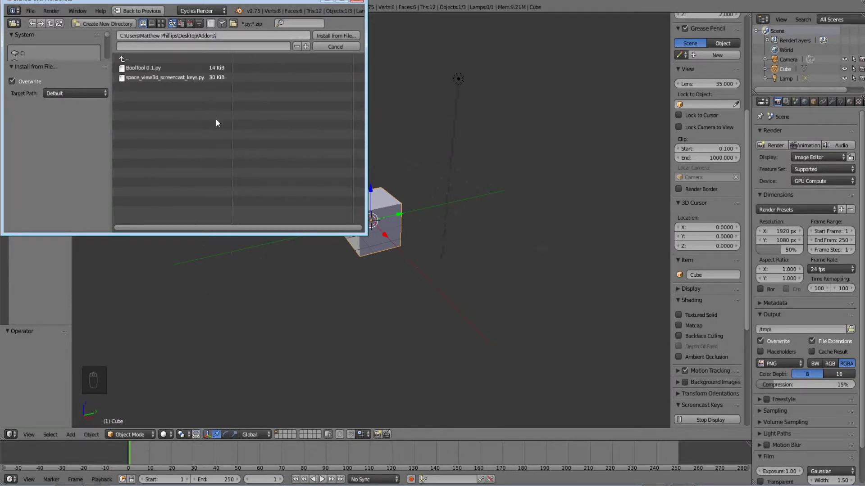
Step: Install the add-on from BoolTool 0.1.py and try to enable it
click(144, 68)
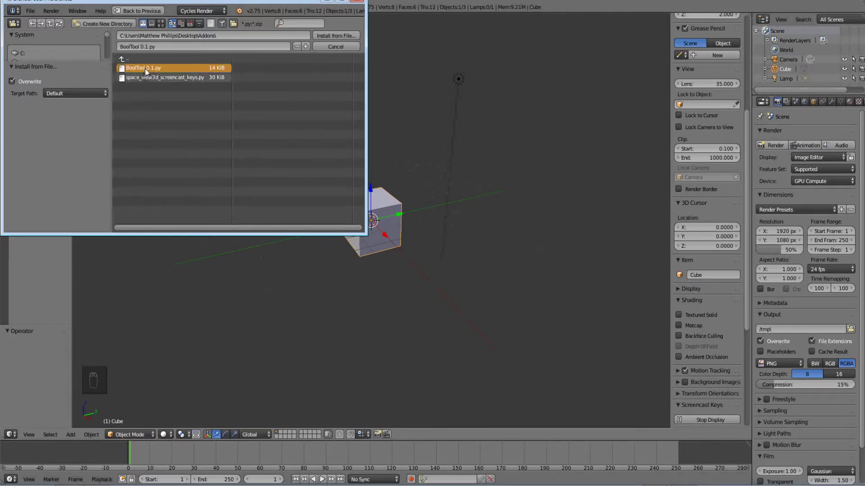
click(333, 36)
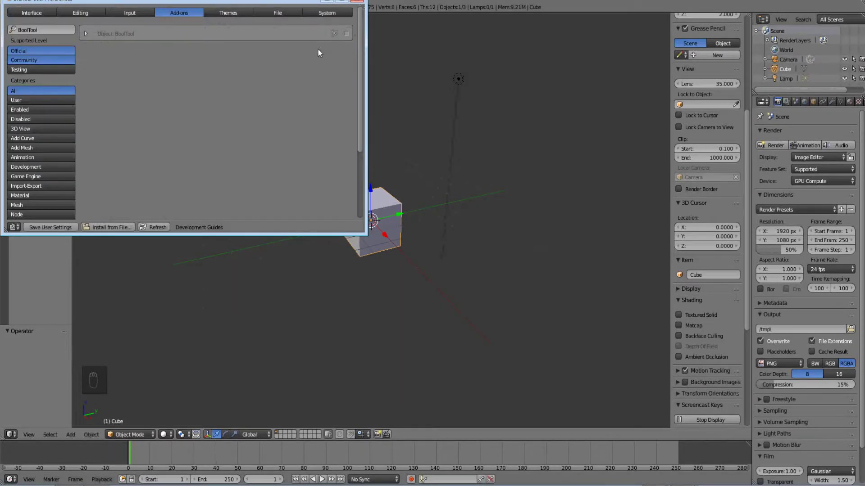
click(345, 33)
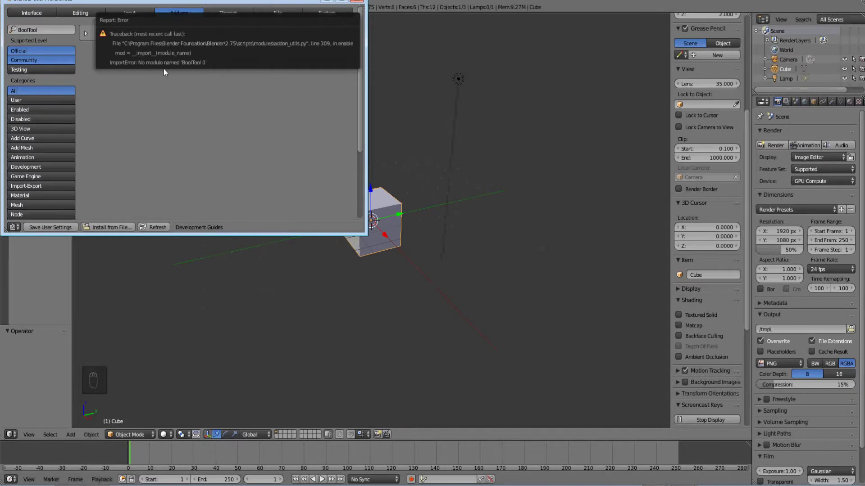
Step: Remove the installed BoolTool add-on from the preferences
click(84, 34)
click(189, 100)
click(199, 136)
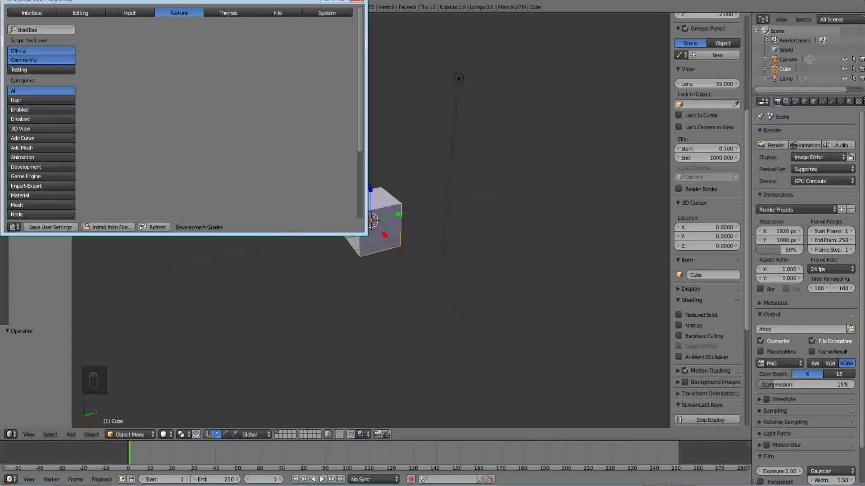
Step: Open a blank Notepad document and move its window aside to make room for other windows
key(super)
click(33, 331)
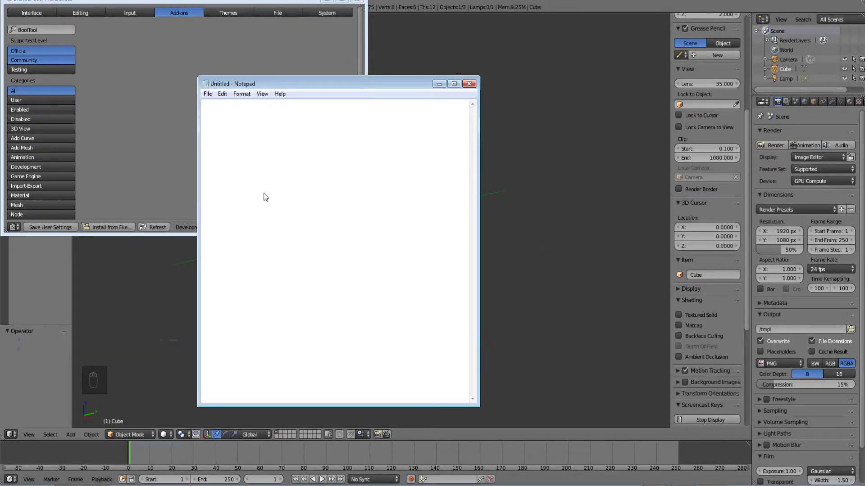
drag(346, 83, 155, 57)
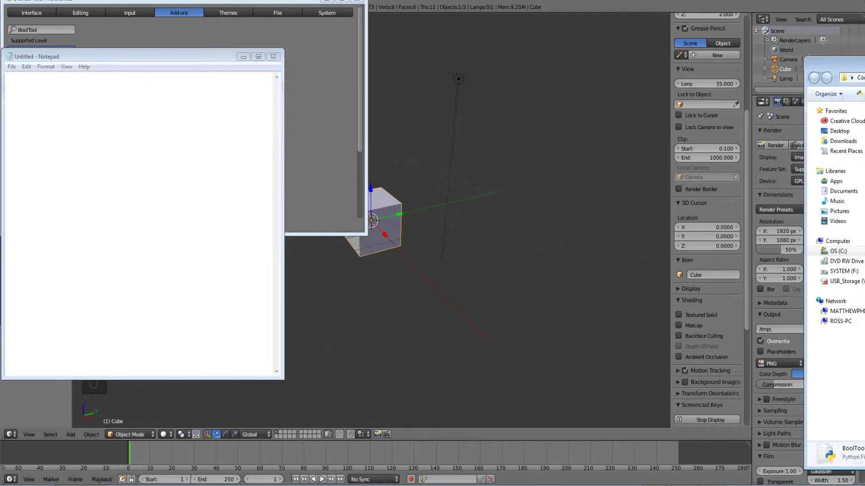
Step: Bring the addons folder and browser windows into view and open BoolTool 0.1.py in a new browser tab
drag(864, 66, 326, 187)
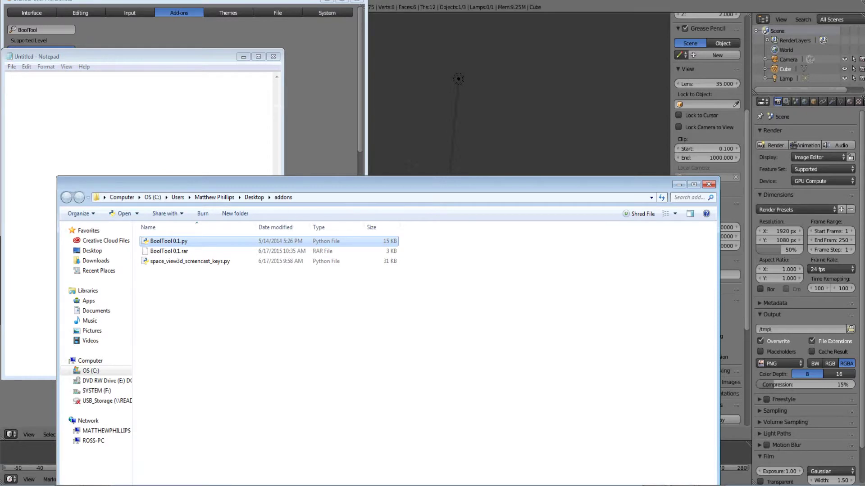
drag(864, 135, 684, 88)
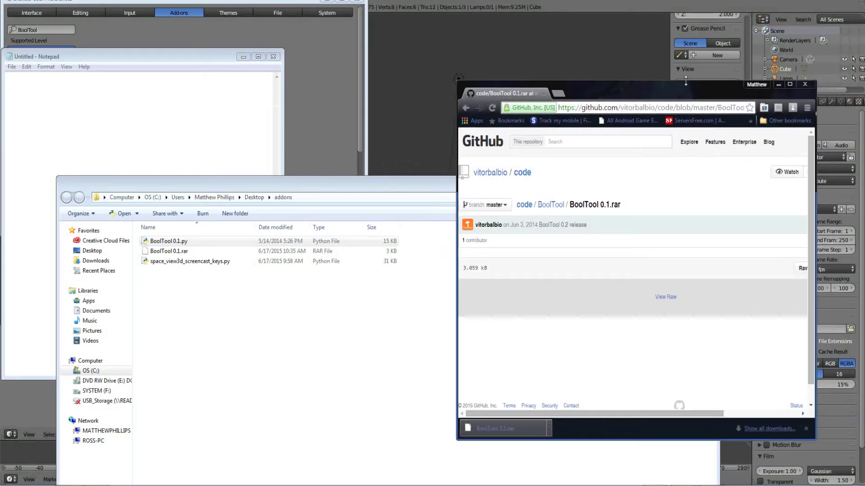
click(182, 295)
drag(174, 243, 559, 94)
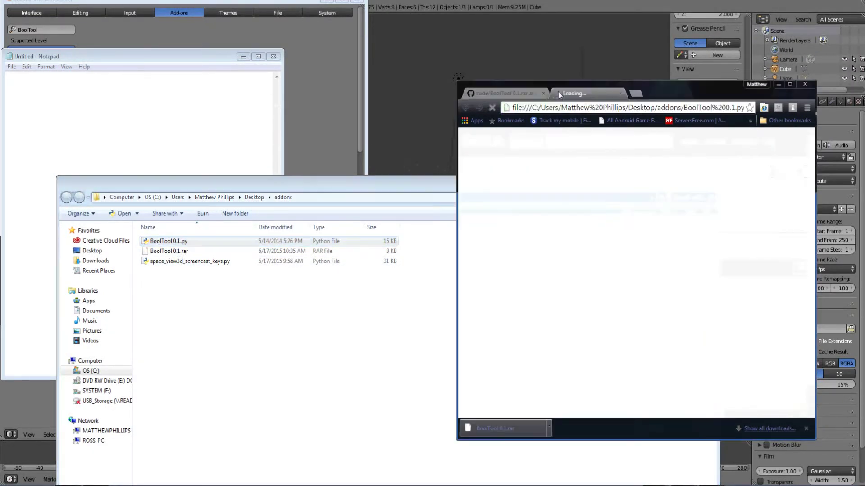
Step: Copy the entire BoolTool 0.1.py script from the browser into the blank Notepad document
drag(422, 179, 864, 113)
click(503, 172)
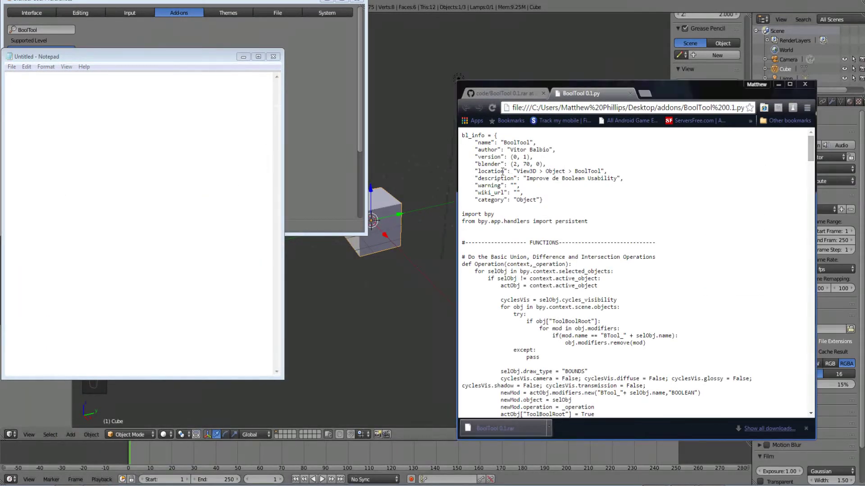
scroll(518, 270, down, 3)
scroll(520, 272, up, 3)
drag(468, 136, 471, 138)
click(474, 136)
key(ctrl+a)
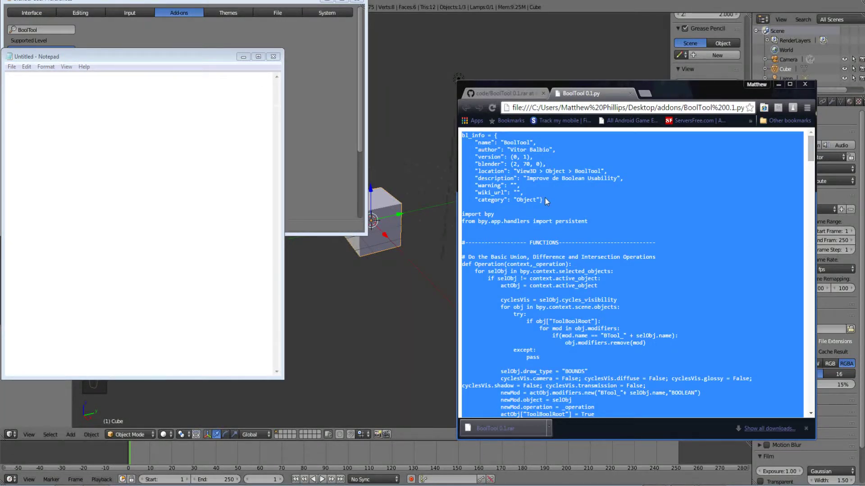
drag(92, 56, 223, 73)
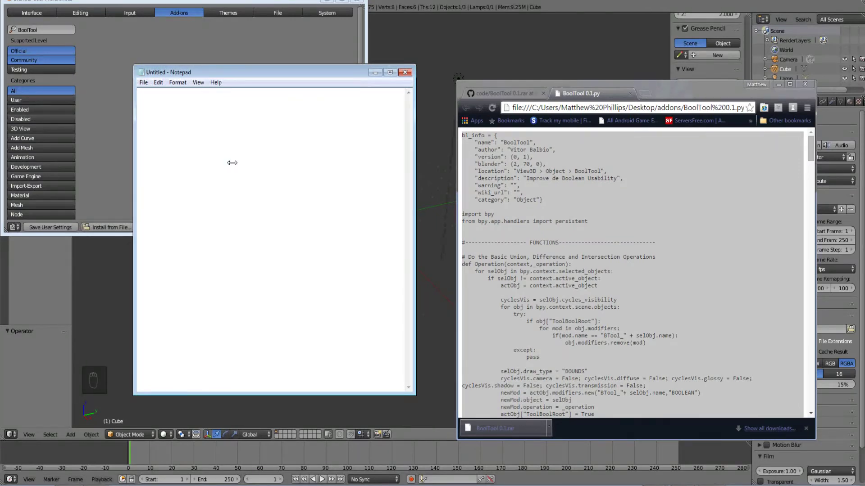
key(ctrl+v)
Step: Save the Notepad document as BoolTool.py in the addons folder and close Notepad
click(143, 82)
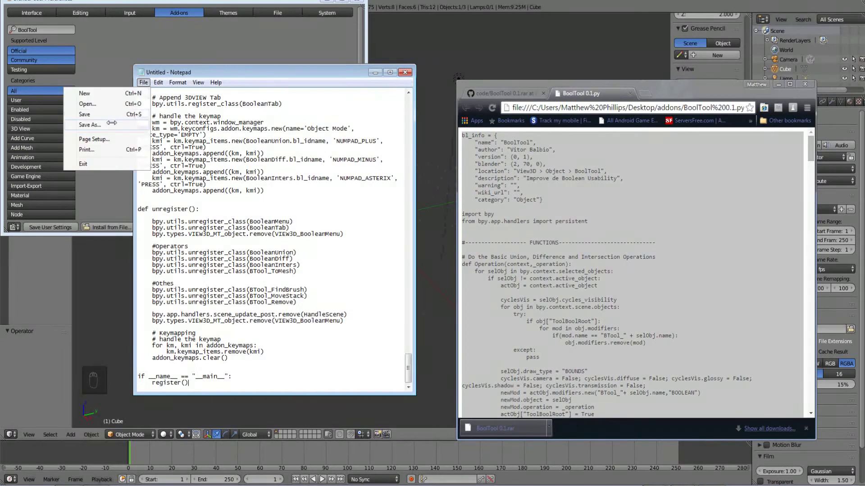
click(89, 125)
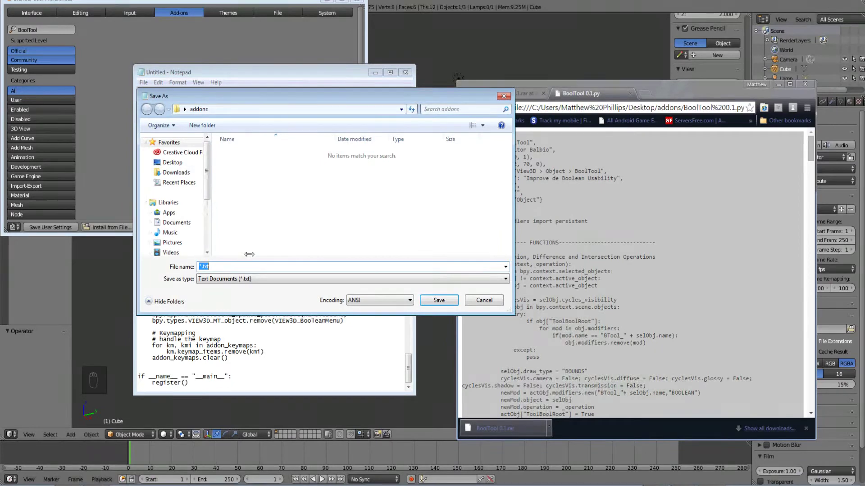
key(BackSpace)
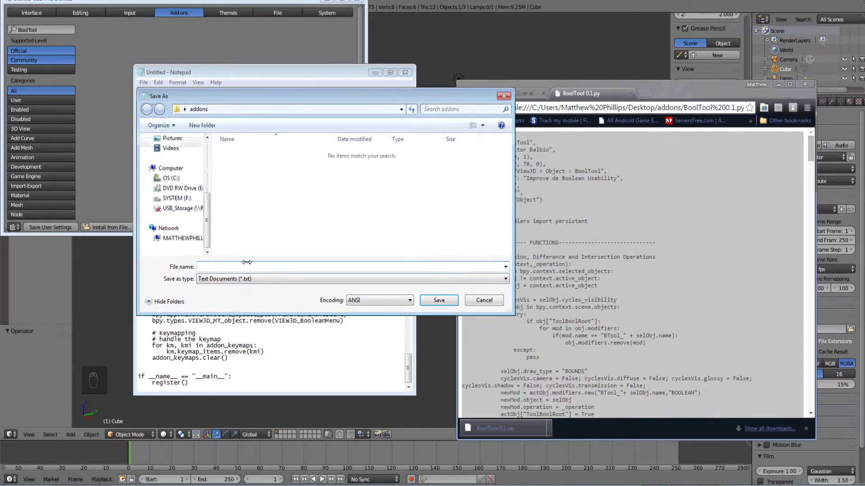
text(BoolToo)
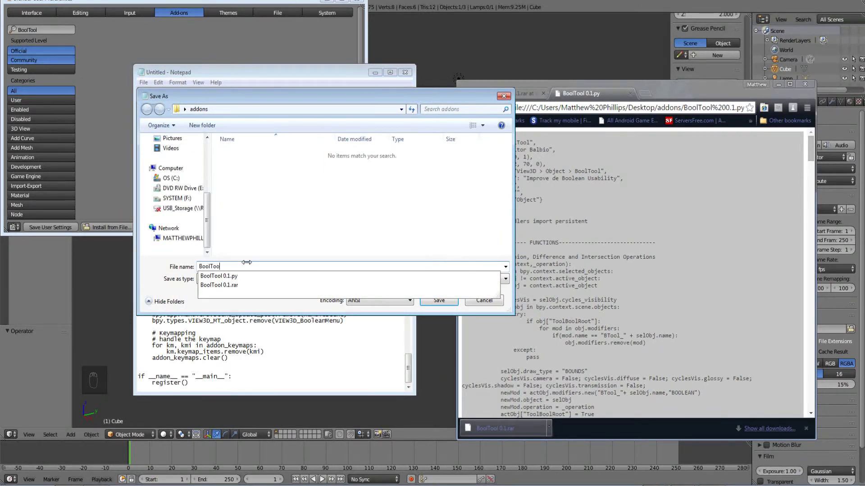
text(l.py)
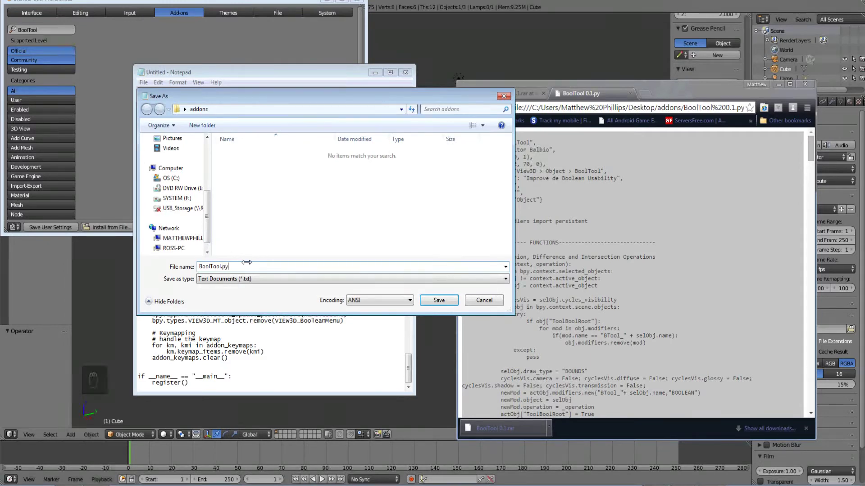
click(448, 304)
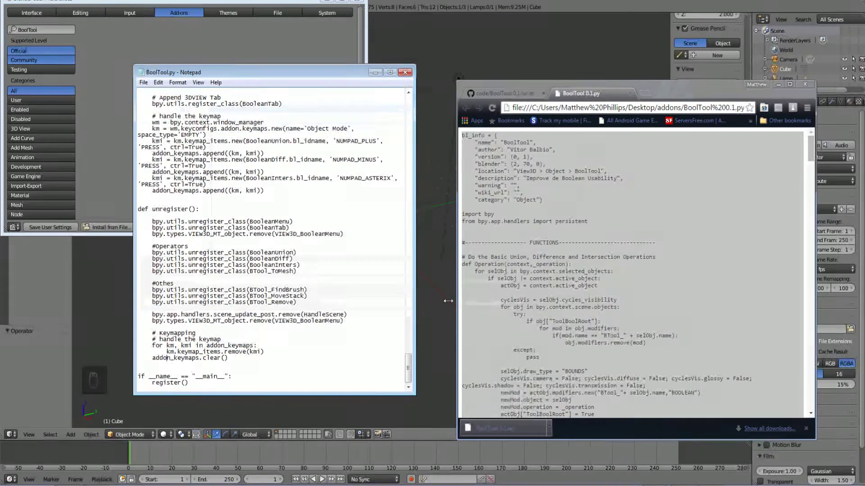
click(404, 72)
Step: Switch back to Blender, install the add-on from BoolTool.py, enable it, and close the user preferences
key(alt+Tab)
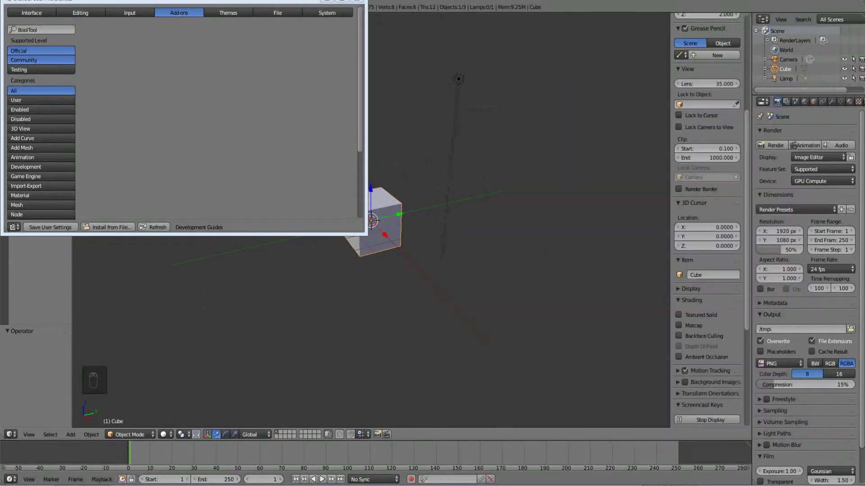
click(120, 228)
click(147, 69)
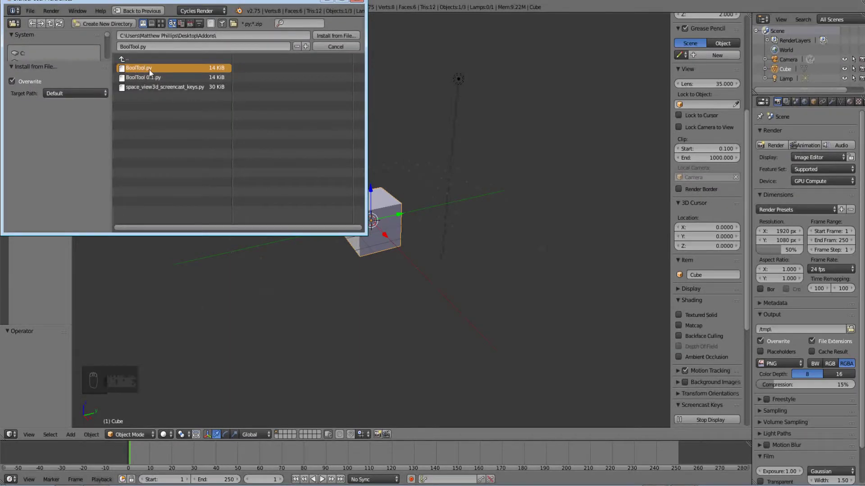
click(331, 38)
click(346, 34)
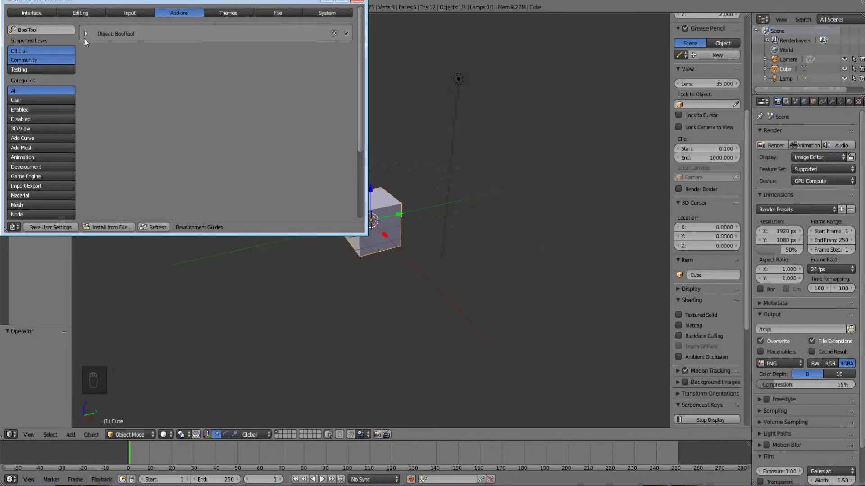
drag(102, 0, 109, 7)
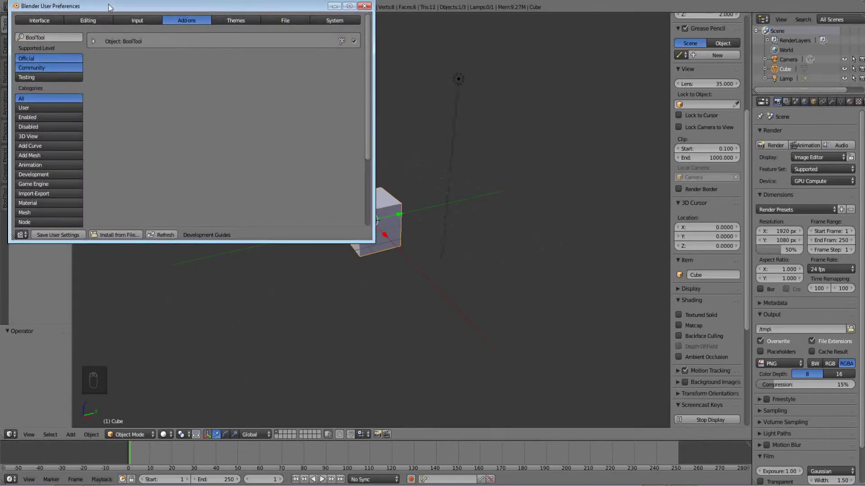
click(365, 6)
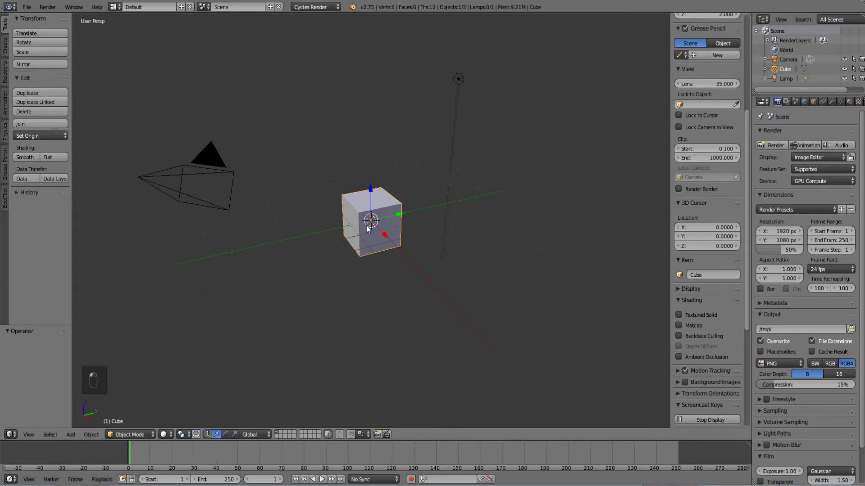
Step: Duplicate the cube and place the copy about 3.88 units away along the Y axis
key(shift+d)
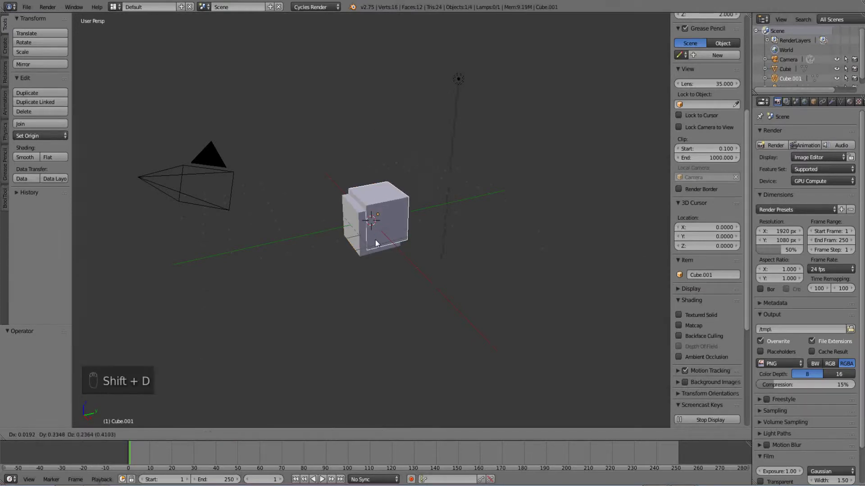
click(433, 226)
scroll(434, 226, up, 4)
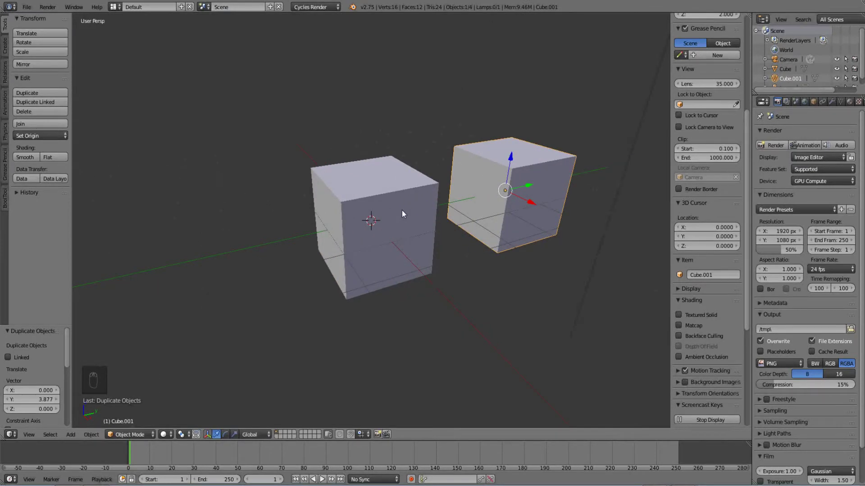
Step: In wireframe front orthographic view, move the duplicate about 1 unit along X and Z so its corner meets the 3D cursor
key(z)
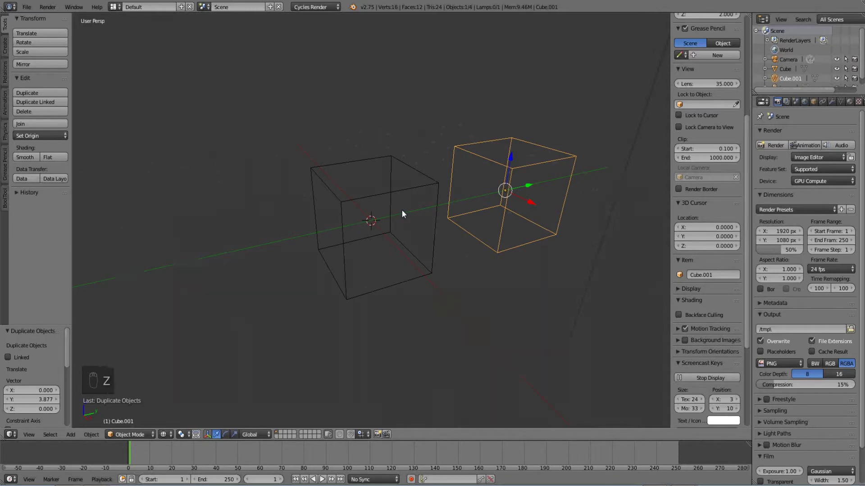
key(KP_1)
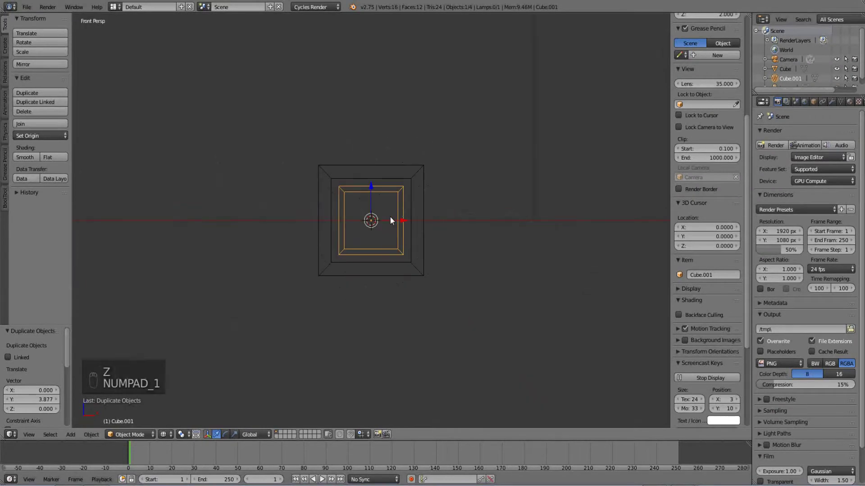
key(KP_5)
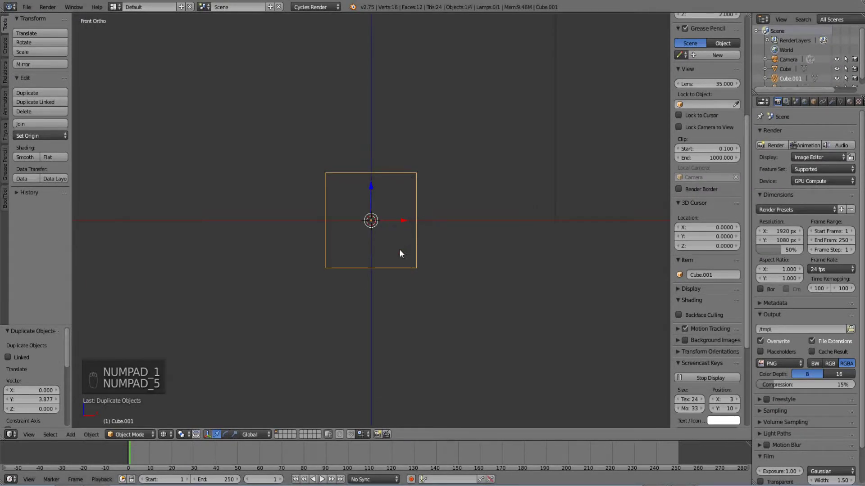
key(g)
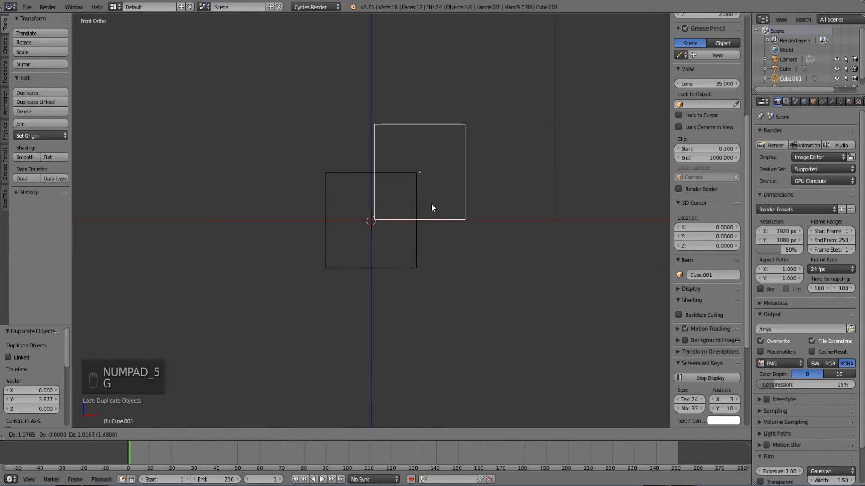
click(431, 205)
scroll(433, 203, up, 8)
key(g)
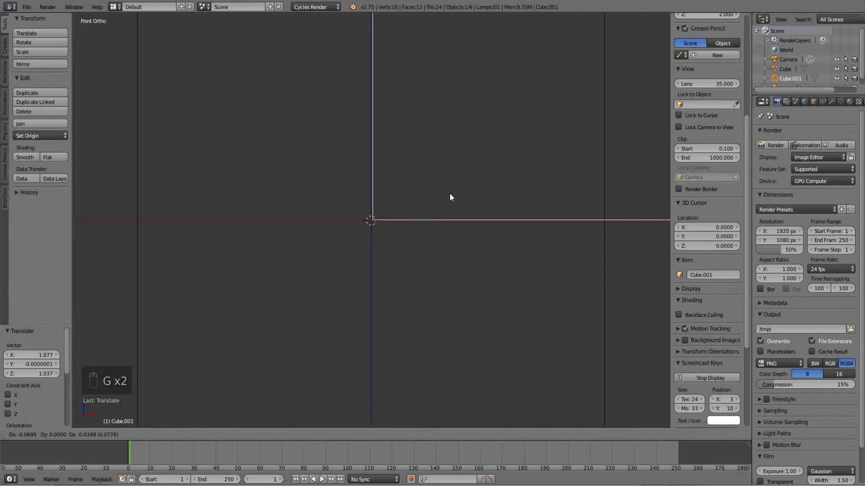
click(449, 194)
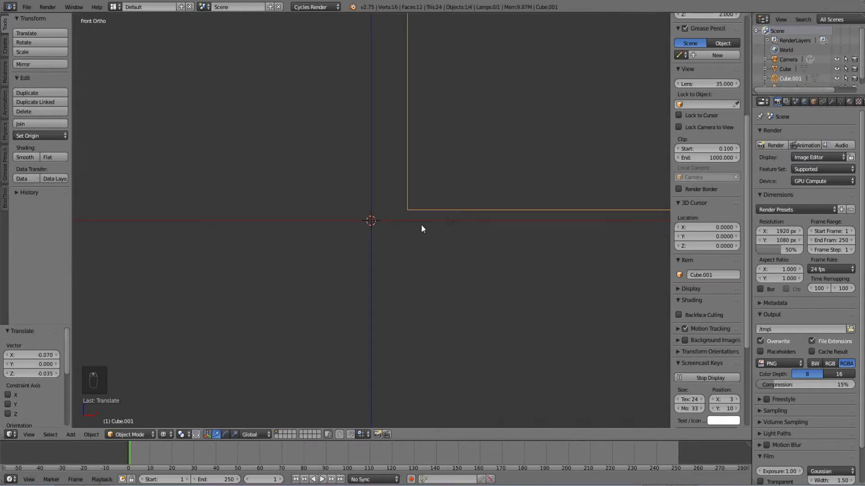
key(g)
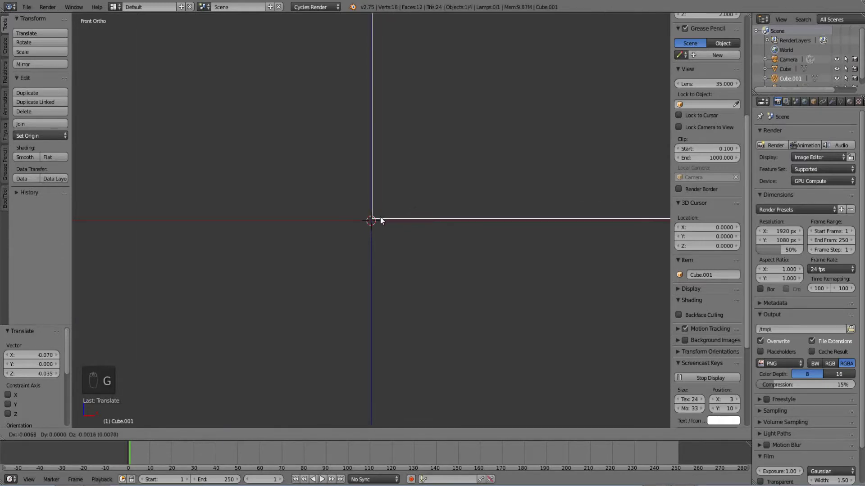
click(380, 217)
scroll(390, 210, down, 5)
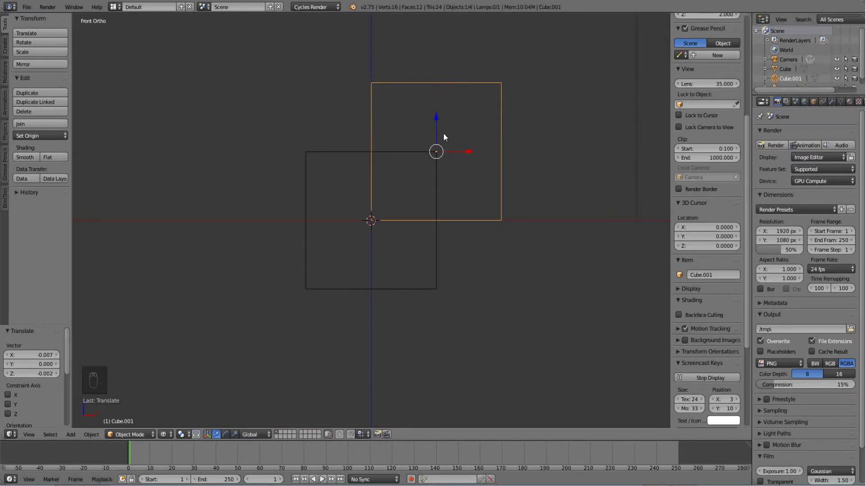
Step: In top view, move the duplicate about 2.8 units along negative Y toward the original cube
key(KP_7)
scroll(423, 123, down, 3)
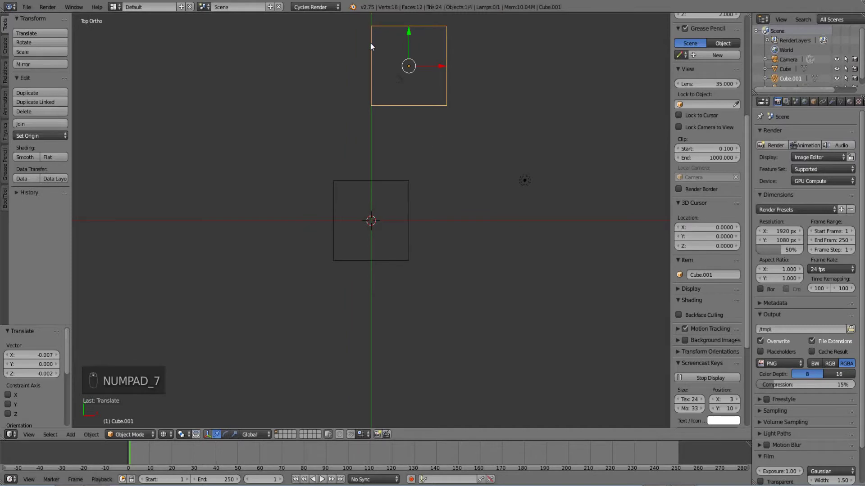
key(g)
key(y)
click(388, 169)
Step: Fine-tune the duplicate's position, mainly along Y, so its corner lines up with the 3D cursor in top view
scroll(404, 223, up, 5)
scroll(404, 223, up, 7)
key(g)
key(y)
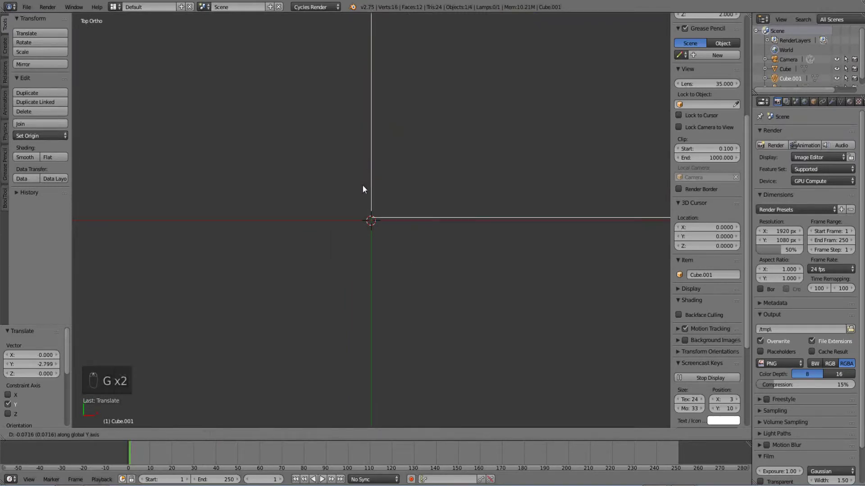
click(362, 185)
key(g)
key(y)
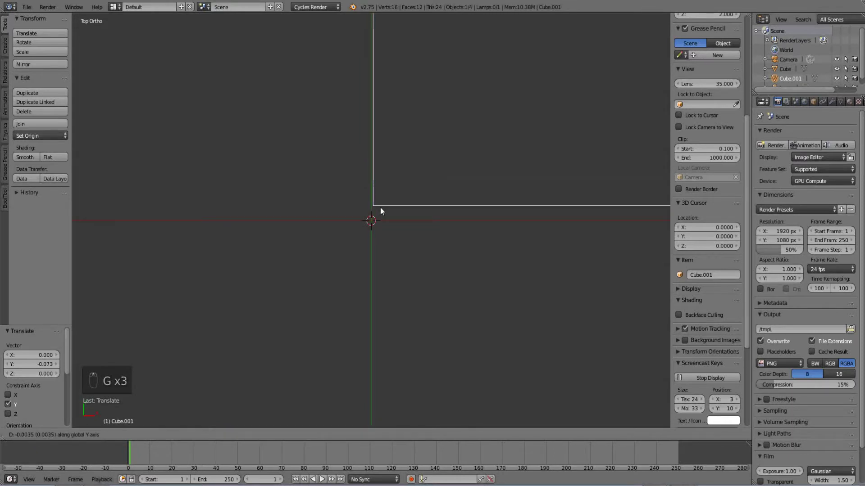
click(381, 218)
key(g)
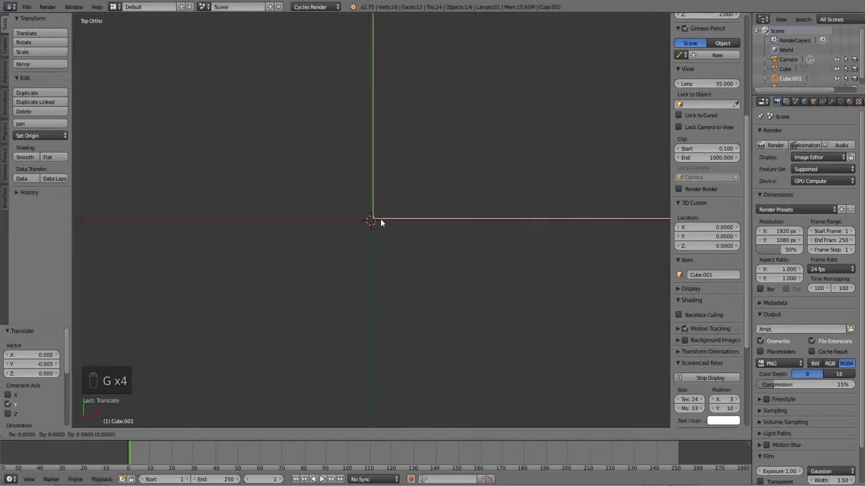
click(379, 222)
key(g)
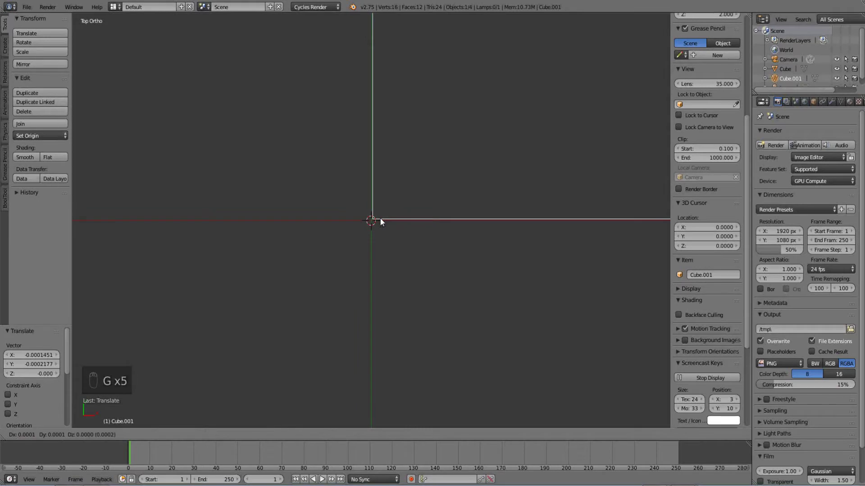
click(380, 218)
Step: Return the viewport to solid shading and show the two overlapping cubes from an angled view
scroll(463, 298, down, 3)
scroll(463, 298, down, 2)
mouse_move(463, 298)
middle_down()
mouse_move(447, 289)
mouse_move(398, 213)
mouse_move(372, 189)
mouse_move(350, 190)
mouse_move(364, 210)
mouse_move(480, 243)
middle_up()
key(z)
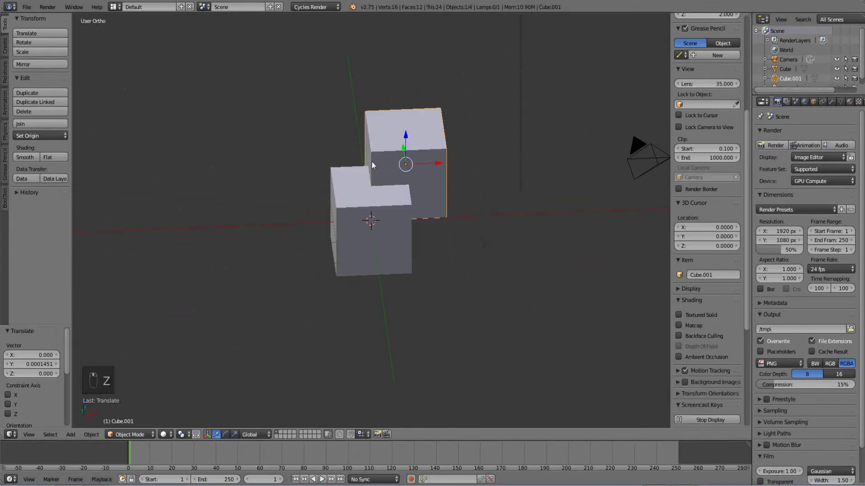
middle_drag(372, 162, 385, 212)
scroll(384, 211, up, 6)
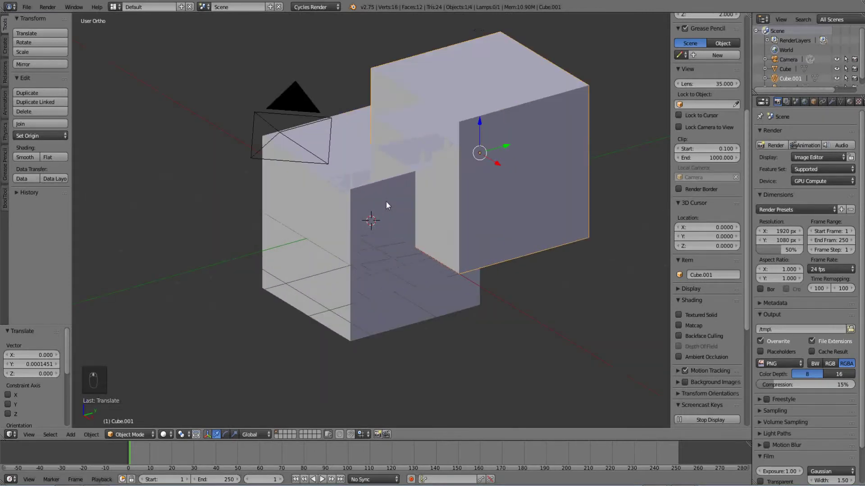
Step: Use BoolTool Difference to subtract the duplicate cube from the original cube, with the original as the active object
middle_drag(350, 149, 351, 147)
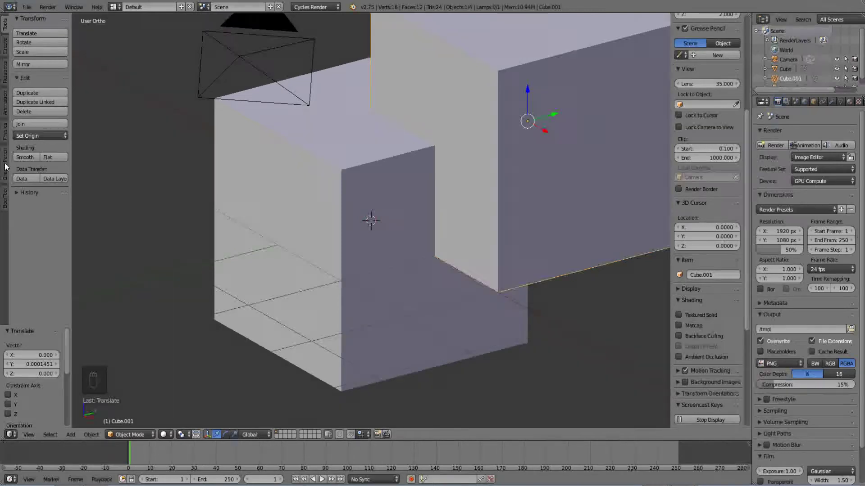
click(5, 195)
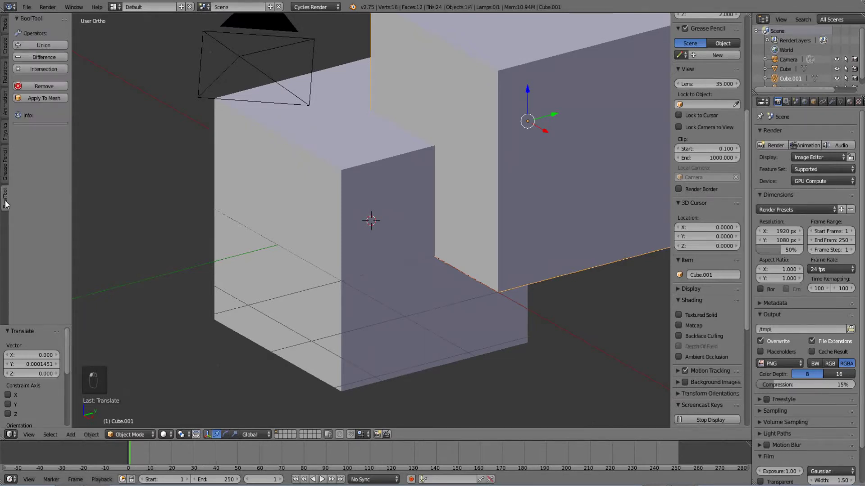
middle_drag(273, 158, 348, 165)
scroll(348, 165, down, 4)
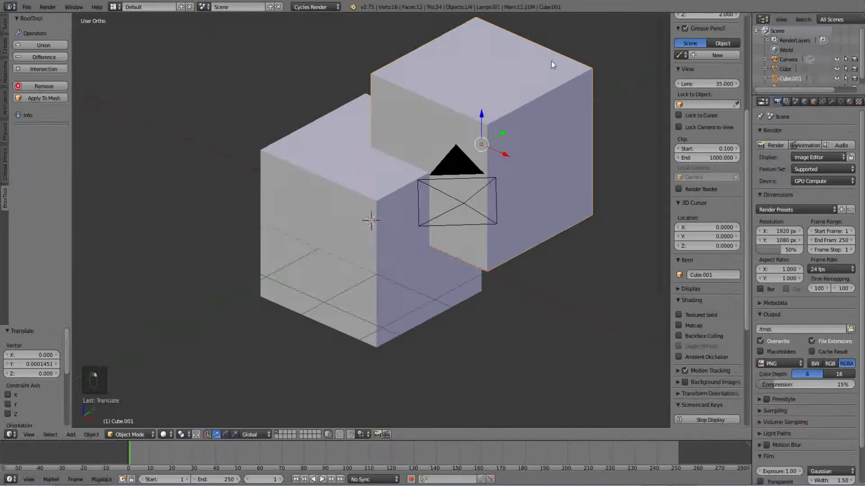
shift+right_click(331, 127)
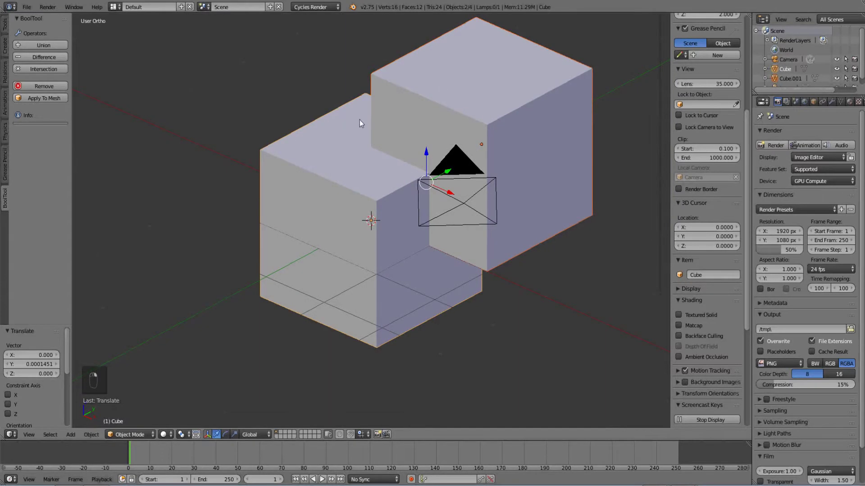
click(52, 59)
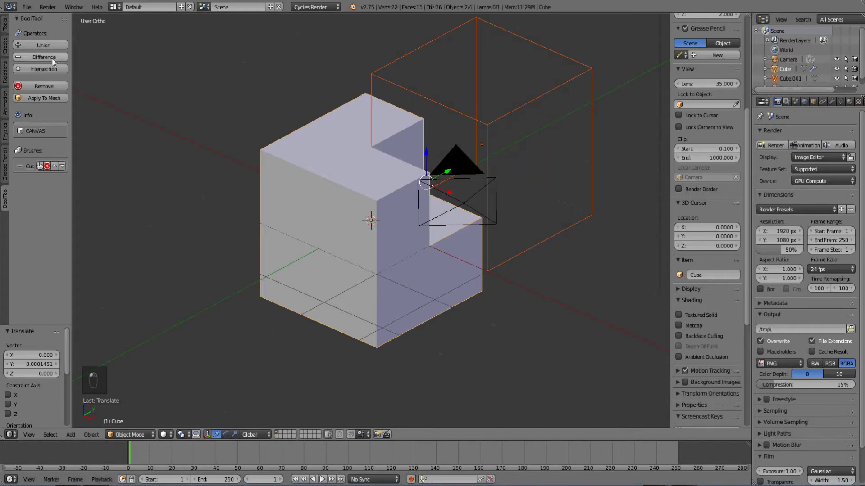
Step: Try moving the brush cube freely against the cut cube, then cancel the move
mouse_move(397, 207)
middle_down()
mouse_move(526, 243)
mouse_move(478, 213)
mouse_move(447, 232)
mouse_move(459, 212)
middle_up()
right_click(516, 105)
key(g)
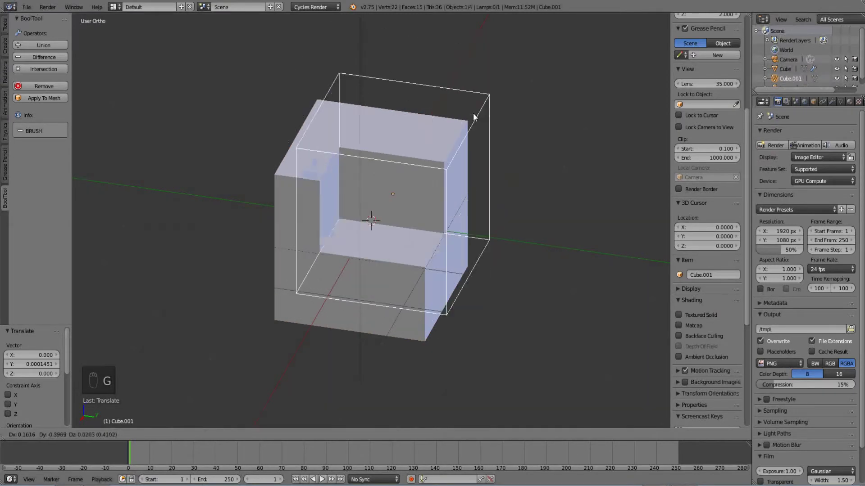
right_click(500, 106)
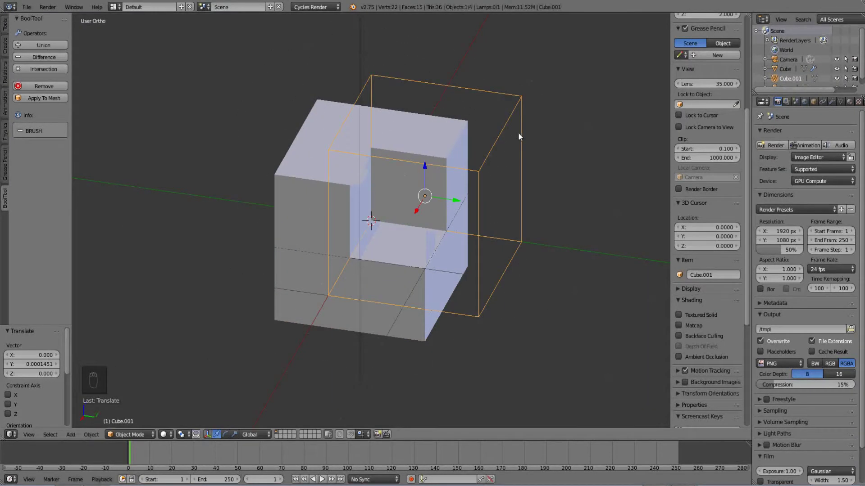
Step: In top view, duplicate the brush cube and move the copy about 2 units along negative Y
mouse_move(298, 252)
middle_down()
mouse_move(301, 230)
mouse_move(357, 234)
middle_up()
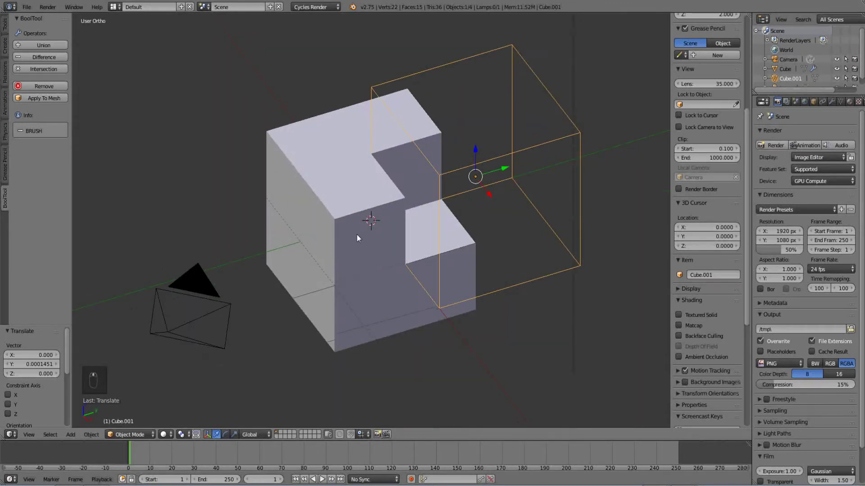
mouse_move(552, 130)
middle_down()
mouse_move(401, 201)
mouse_move(405, 191)
mouse_move(419, 196)
middle_up()
middle_drag(462, 168, 407, 154)
key(KP_7)
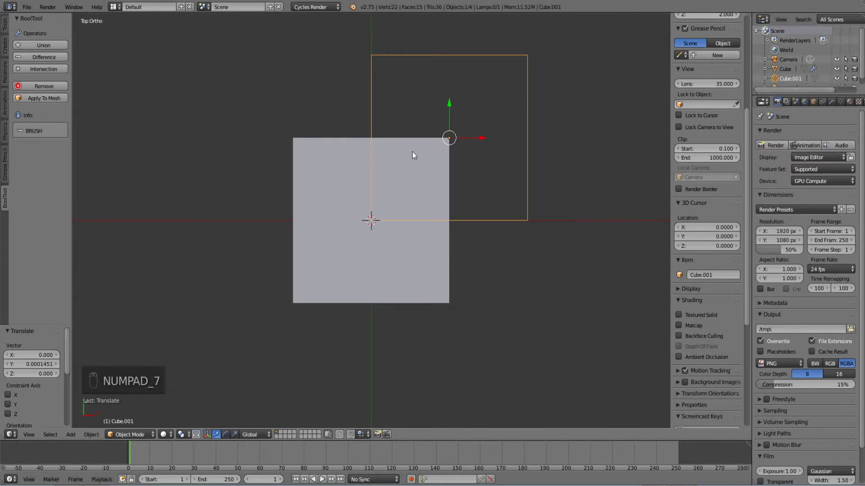
key(shift+d)
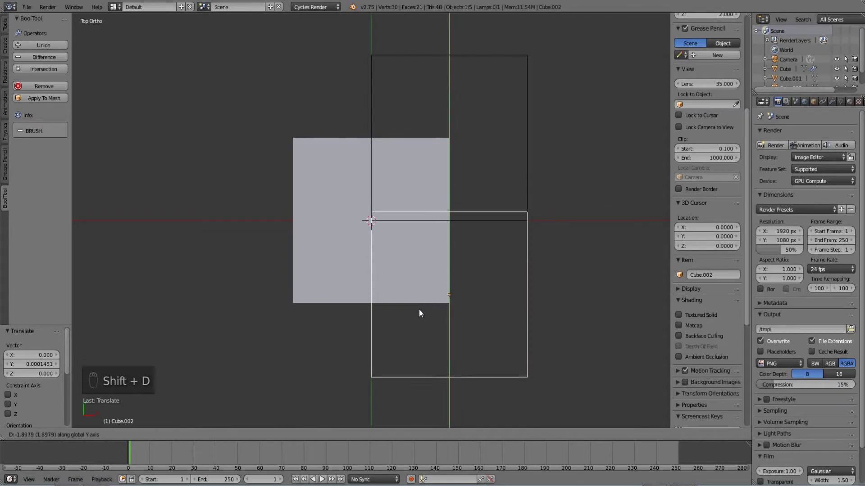
click(423, 317)
Step: Fine-tune the new brush copy along Y, using wireframe shading, so its corner meets the 3D cursor in top view
scroll(388, 288, up, 6)
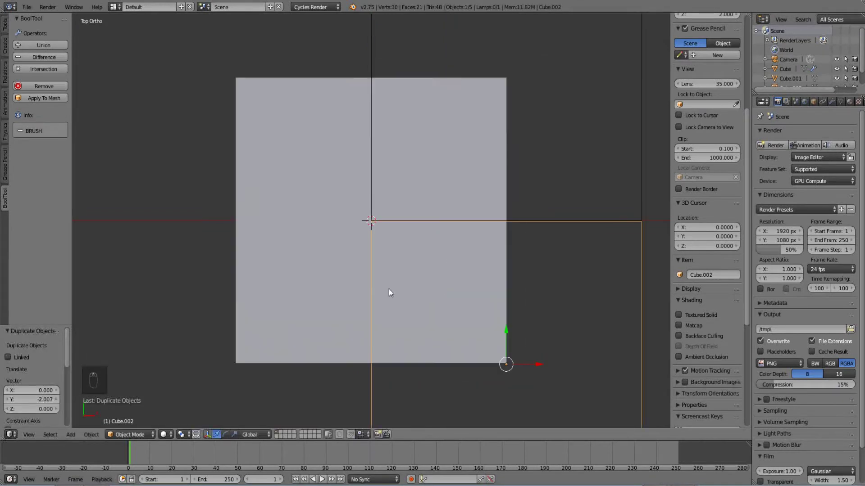
key(g)
key(y)
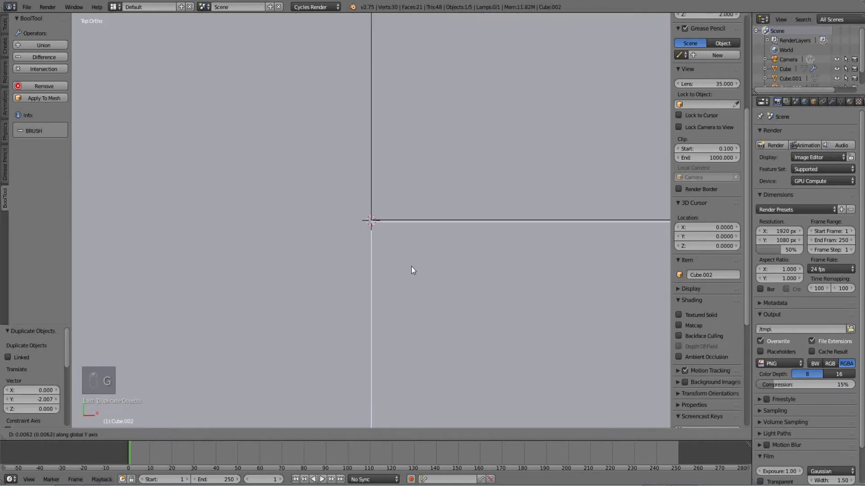
click(412, 269)
key(z)
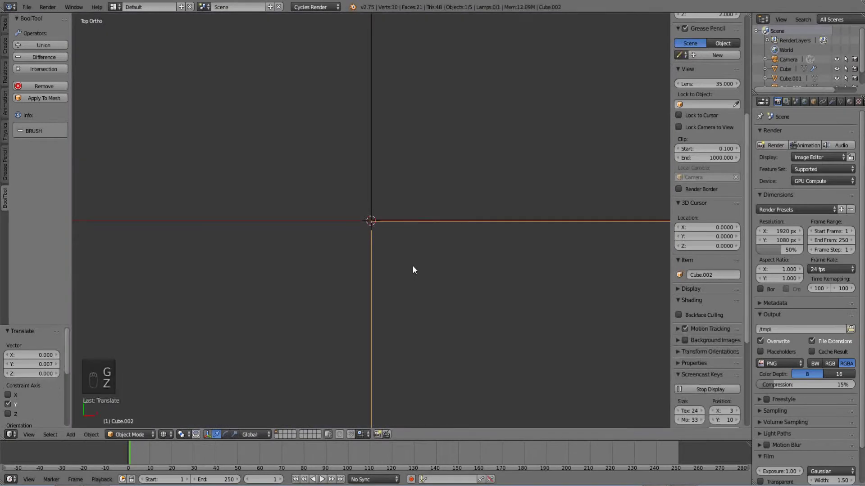
key(g)
key(x)
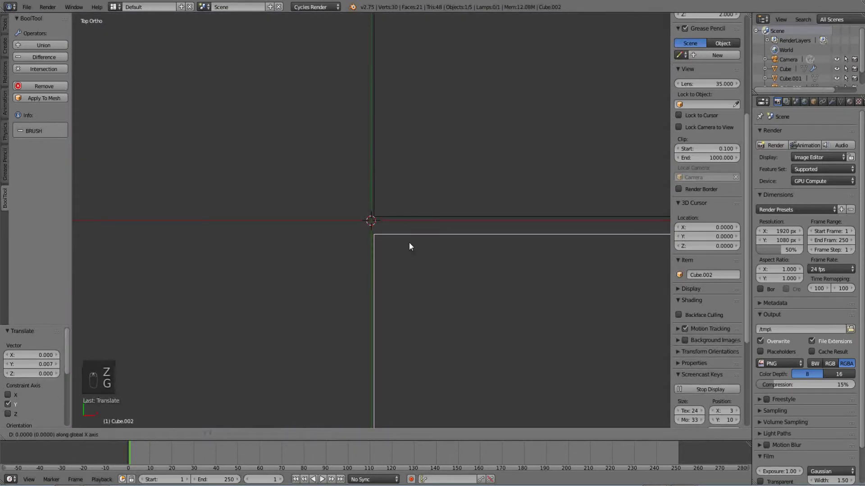
key(y)
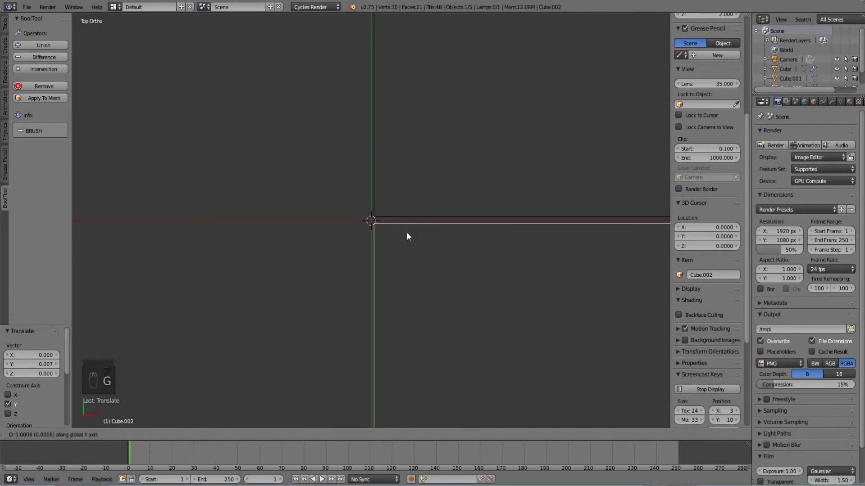
click(407, 231)
Step: Move the new brush copy about 2 units down along Z, below the level of the first brush
middle_drag(416, 253, 412, 259)
scroll(415, 261, down, 6)
key(KP_7)
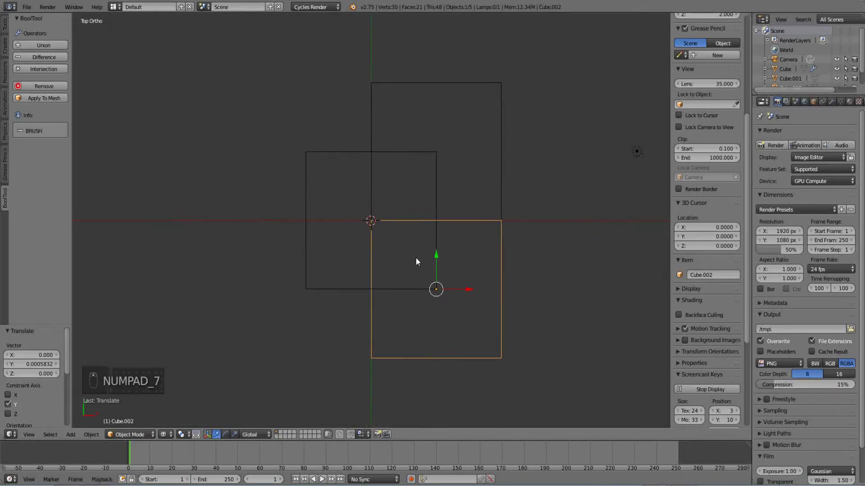
middle_drag(445, 328, 372, 218)
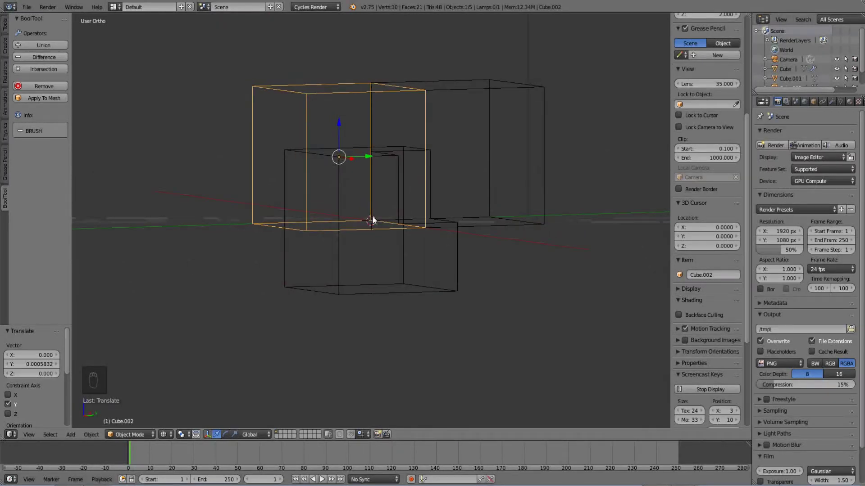
middle_drag(373, 167, 381, 171)
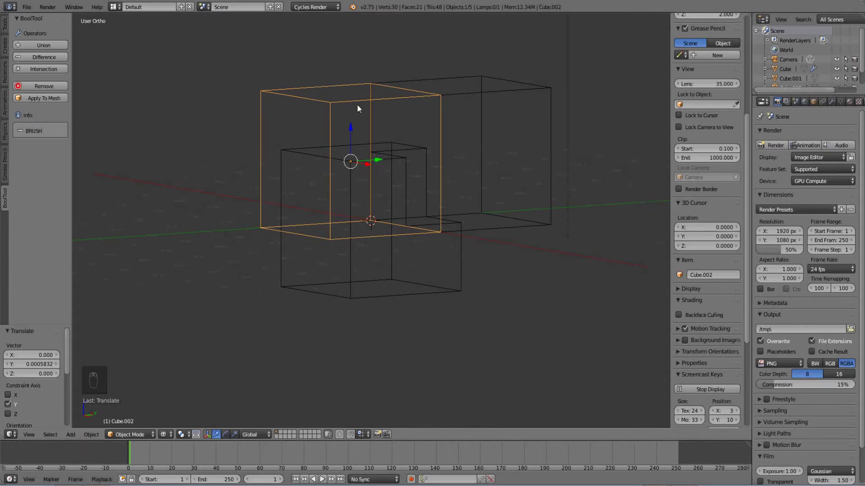
key(g)
key(z)
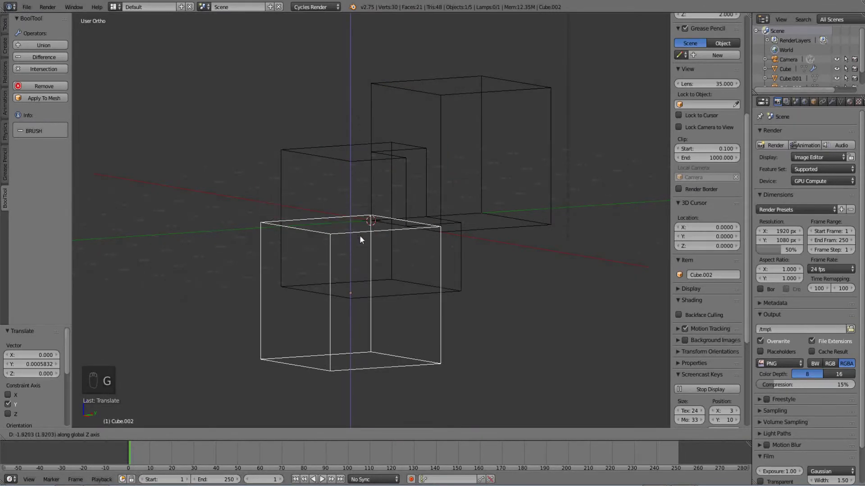
click(360, 241)
Step: In right view, fine-tune the lowered brush along Z so its upper edge lines up with the 3D cursor
scroll(378, 244, up, 3)
key(KP_3)
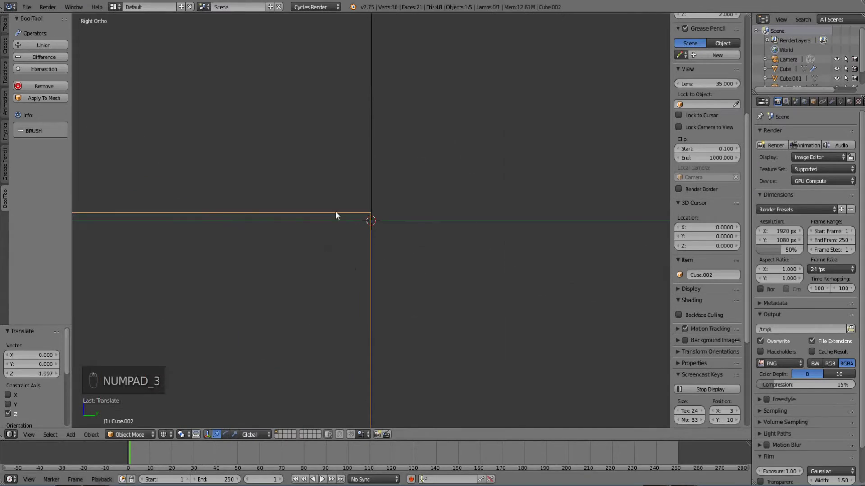
key(g)
key(z)
click(367, 229)
key(g)
key(z)
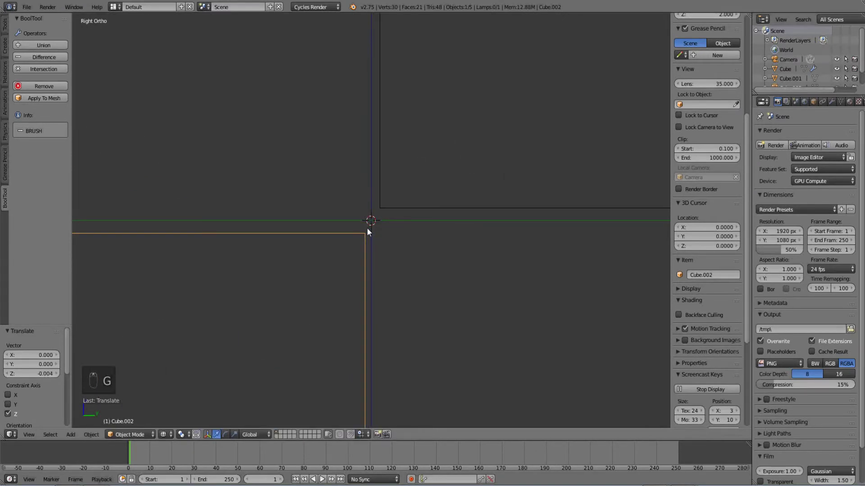
click(363, 241)
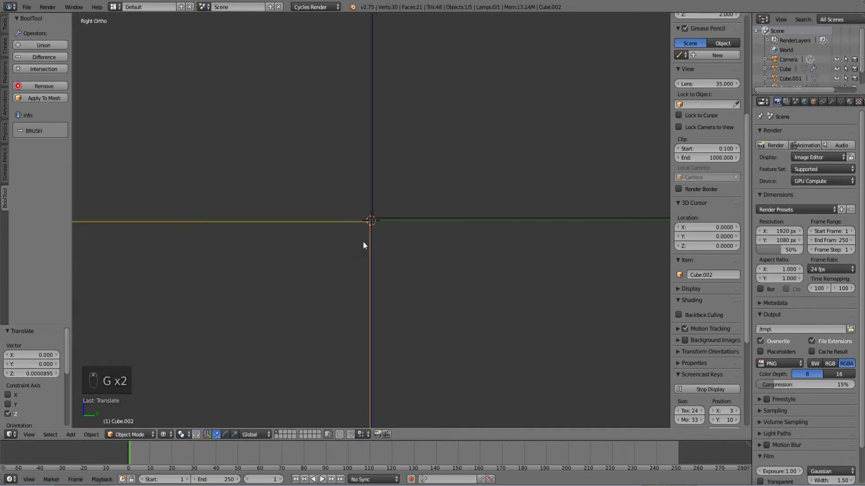
Step: Select both brush cubes and, in top view, duplicate them about 2 units along negative X
scroll(375, 229, down, 8)
middle_drag(320, 228, 449, 190)
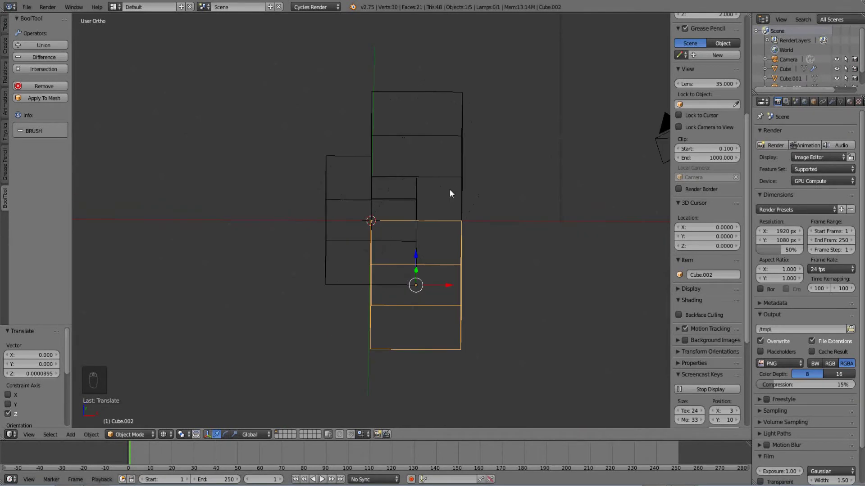
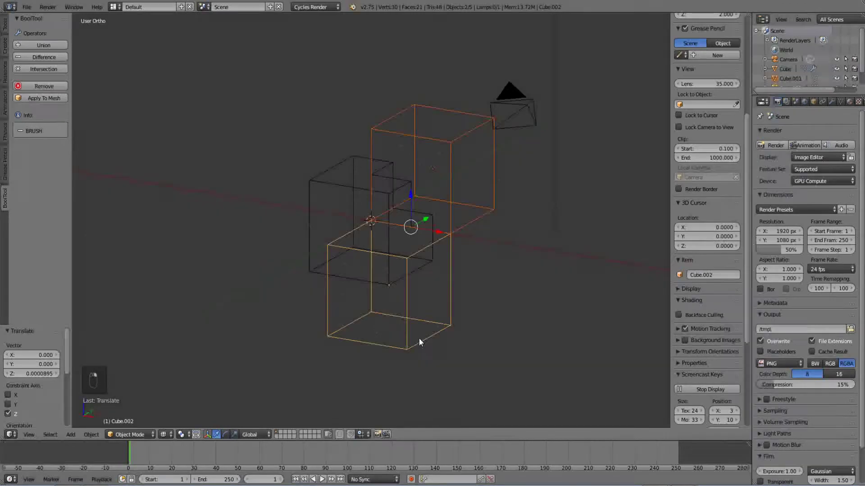
key(KP_8)
key(KP_7)
key(KP_7)
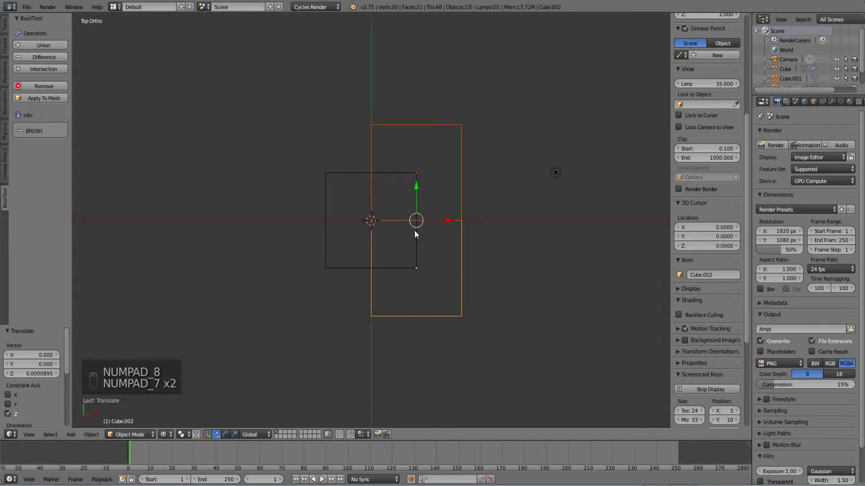
key(shift+d)
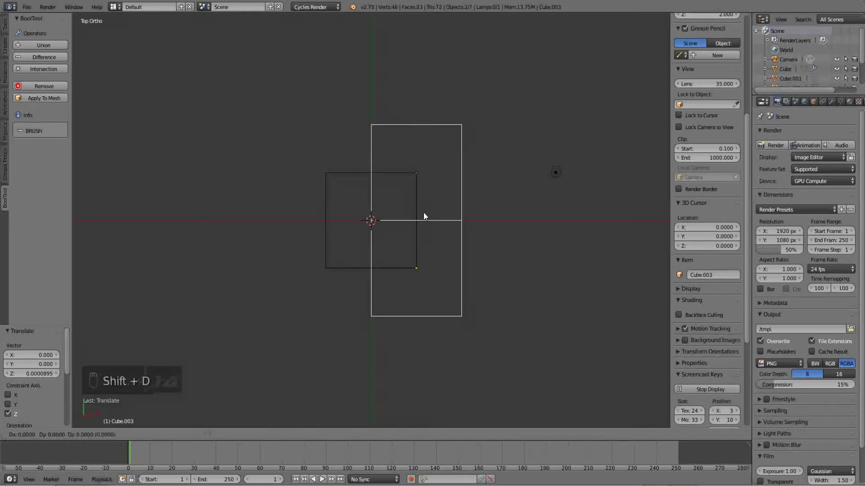
click(333, 212)
Step: Fine-tune the duplicated brush pair along X by about 0.003 so its edge lines up with the 3D cursor
scroll(359, 220, up, 10)
key(g)
key(x)
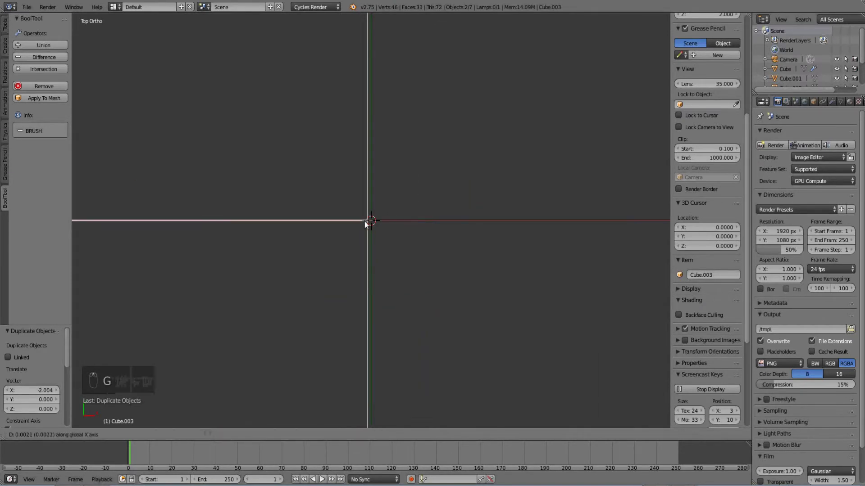
click(368, 224)
Step: Return the viewport to solid shading and show the cut cube with its four brush cubes from an angle
scroll(369, 252, down, 10)
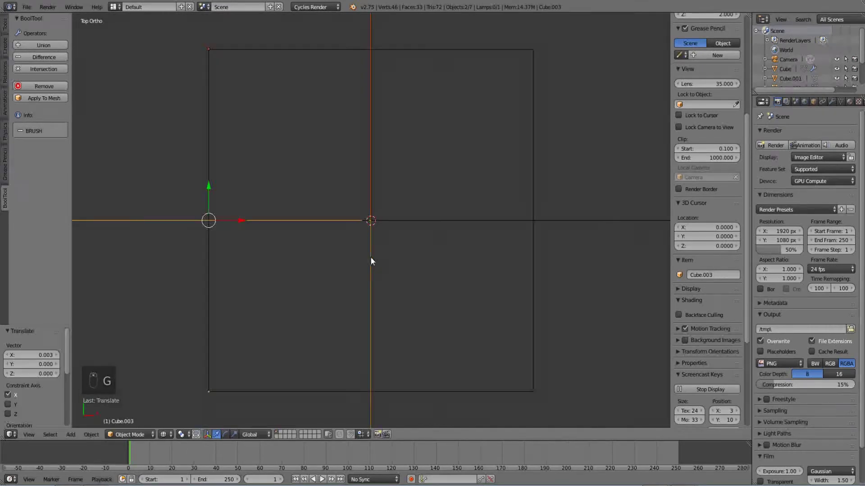
middle_drag(340, 290, 414, 201)
scroll(414, 201, up, 8)
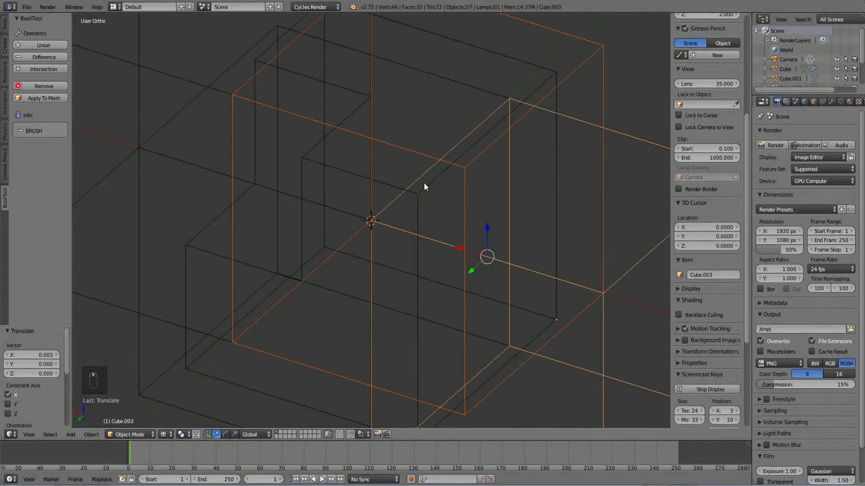
scroll(453, 183, down, 3)
mouse_move(453, 183)
middle_down()
mouse_move(372, 187)
mouse_move(386, 194)
mouse_move(387, 223)
middle_up()
key(z)
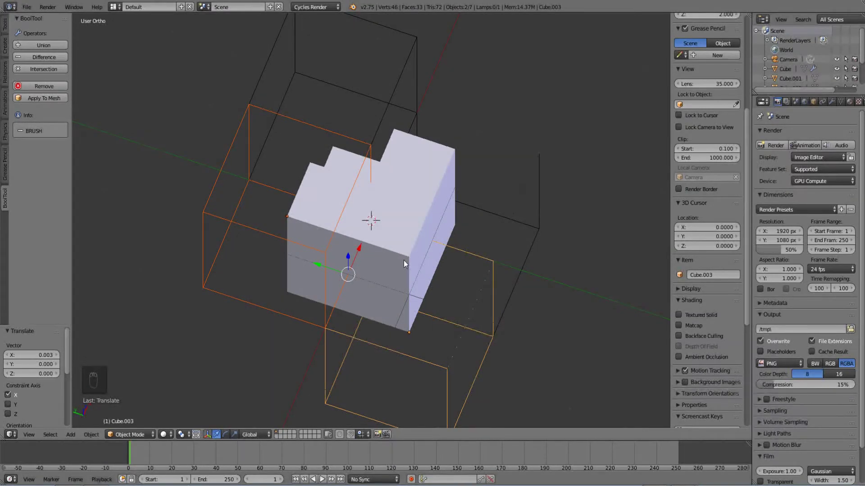
Step: Rotate the duplicated brush pair by 90° around the 3D cursor in right view
key(KP_1)
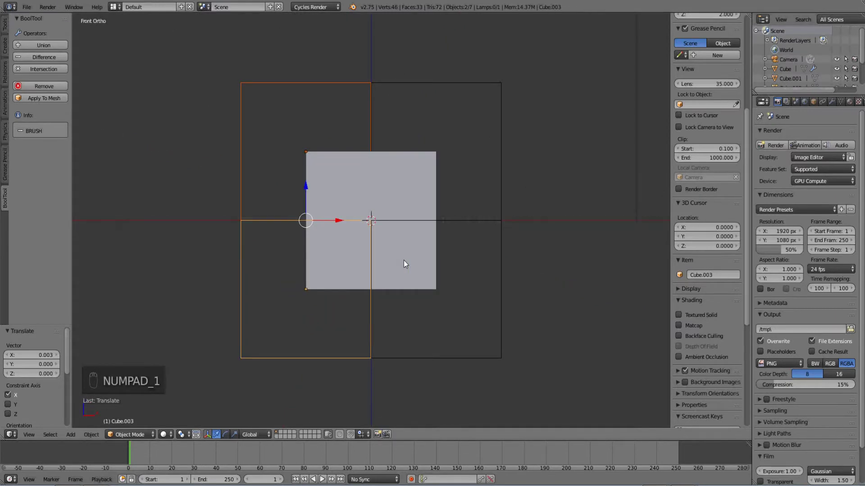
key(KP_3)
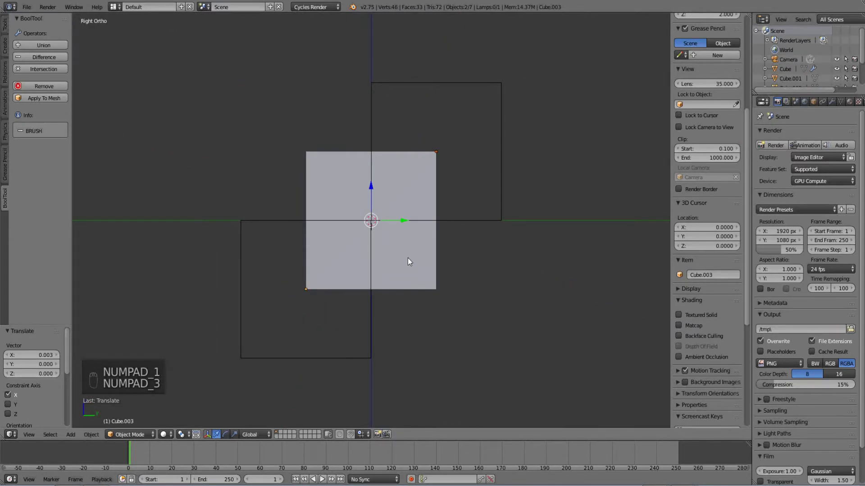
middle_drag(414, 252, 329, 91)
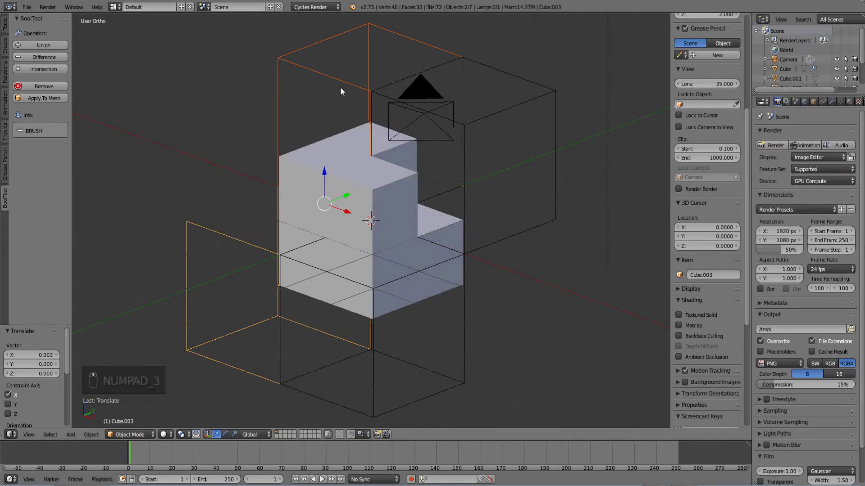
key(KP_3)
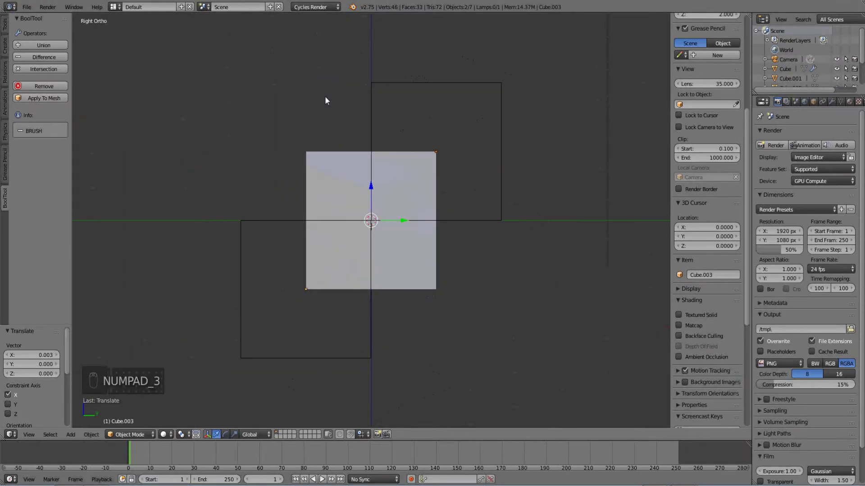
key(r)
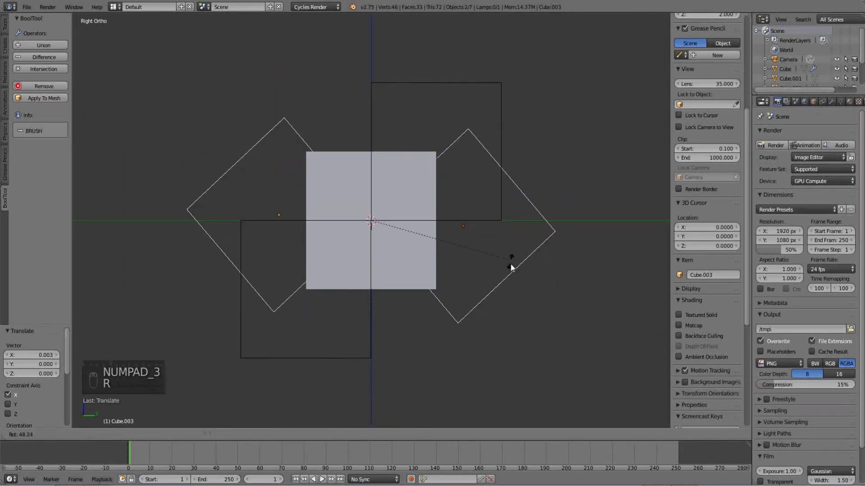
text(90)
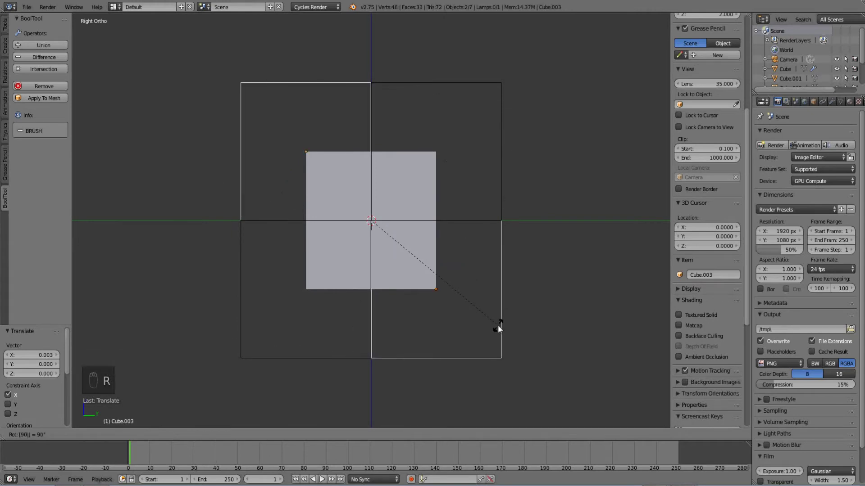
key(Return)
Step: Select the other brushes that have not cut yet with the cube active, and subtract them using BoolTool Difference
middle_drag(306, 209, 460, 201)
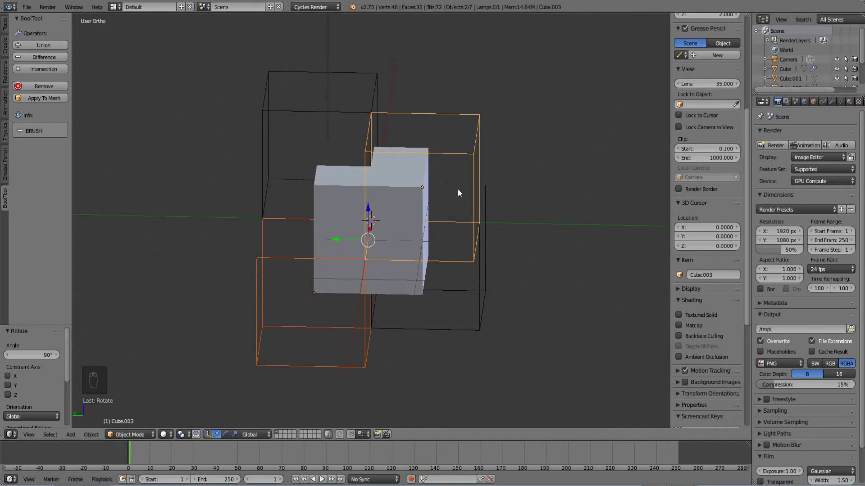
middle_drag(458, 217, 355, 182)
middle_drag(435, 229, 474, 295)
shift+right_click(488, 281)
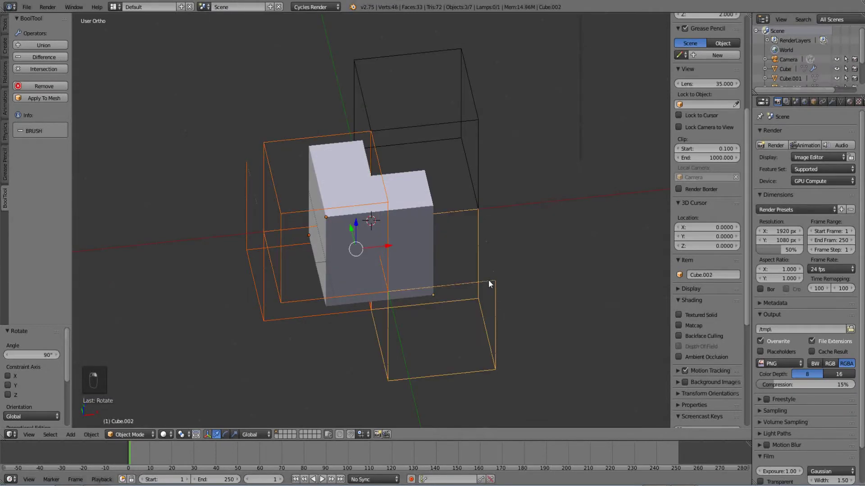
middle_drag(478, 263, 415, 243)
mouse_move(345, 139)
middle_down()
mouse_move(351, 156)
mouse_move(361, 143)
middle_up()
shift+right_click(356, 140)
click(54, 57)
Step: Try joining all four brush cubes together with the cut cube, and undo the join
mouse_move(406, 225)
middle_down()
mouse_move(451, 248)
mouse_move(523, 173)
mouse_move(595, 233)
mouse_move(593, 273)
mouse_move(548, 238)
mouse_move(328, 276)
mouse_move(341, 282)
mouse_move(353, 274)
mouse_move(330, 192)
mouse_move(339, 159)
mouse_move(432, 120)
middle_up()
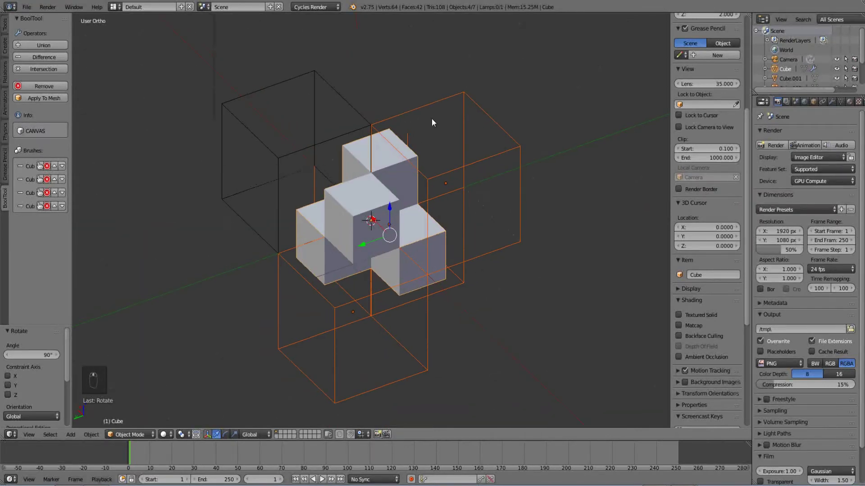
shift+right_click(224, 107)
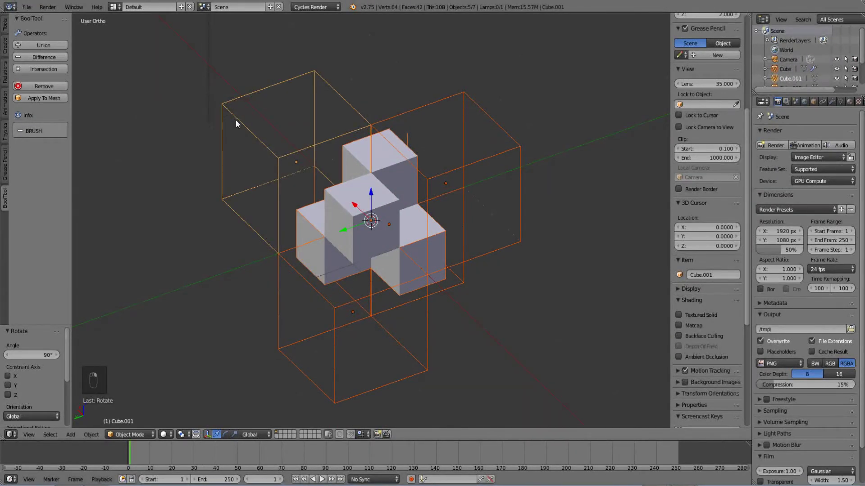
key(ctrl+j)
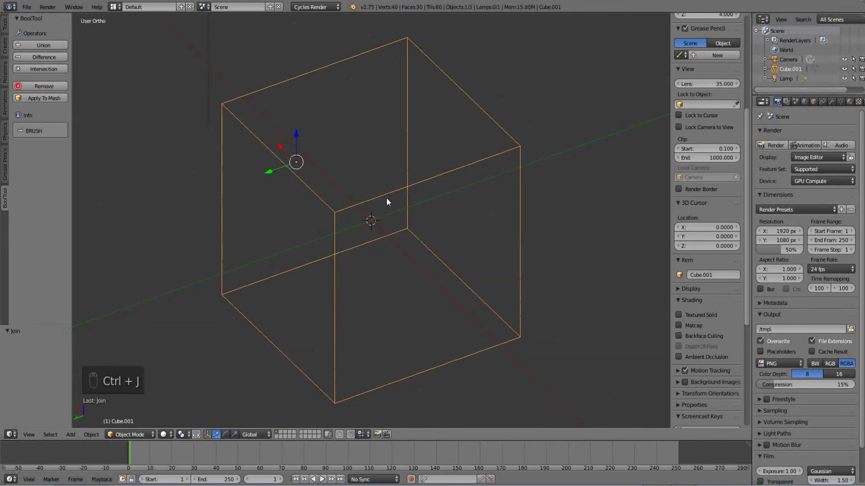
key(ctrl+z)
Step: Select only the four brush cubes around the cut cube and join them into one brush object
middle_drag(387, 198, 409, 163)
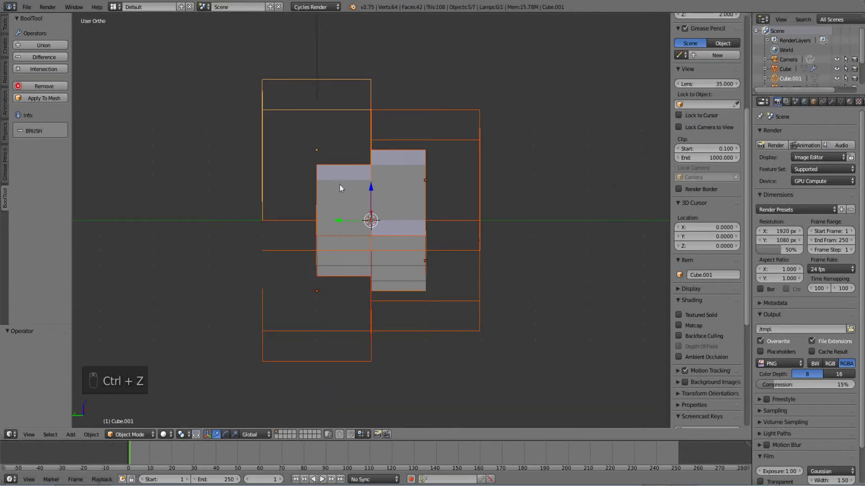
right_click(326, 177)
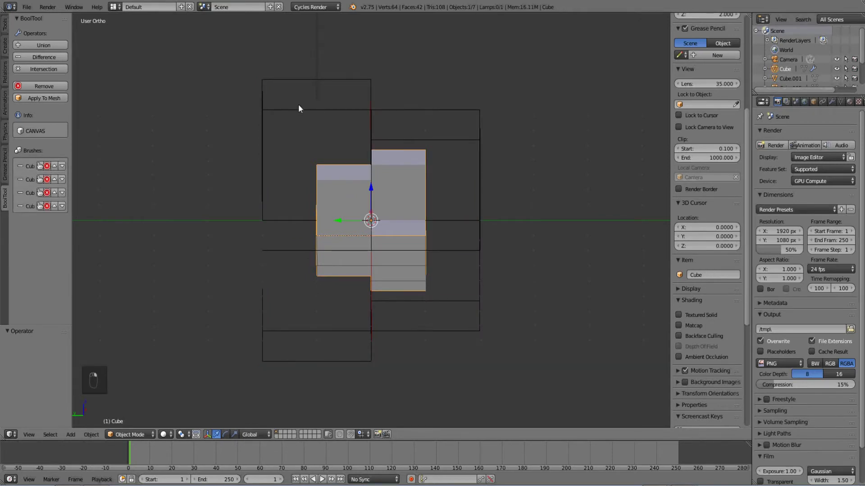
right_click(267, 109)
shift+right_click(290, 311)
shift+right_click(429, 334)
shift+right_click(479, 170)
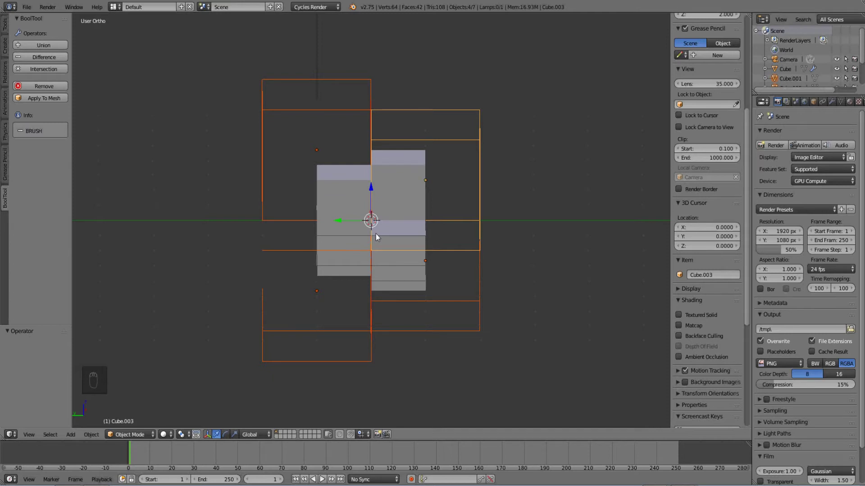
key(ctrl+j)
Step: Enter Edit Mode on the joined brush and examine its geometry against the cut cube in front and right views
middle_drag(305, 224, 380, 225)
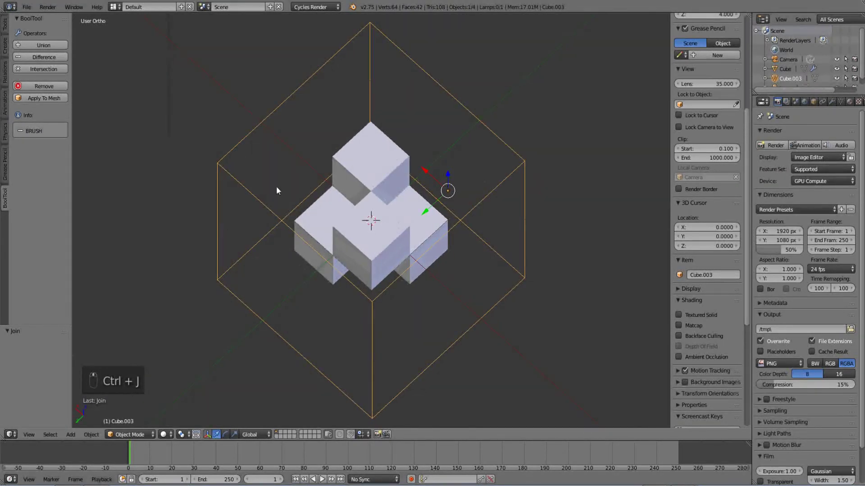
key(Tab)
middle_drag(257, 179, 346, 190)
key(KP_1)
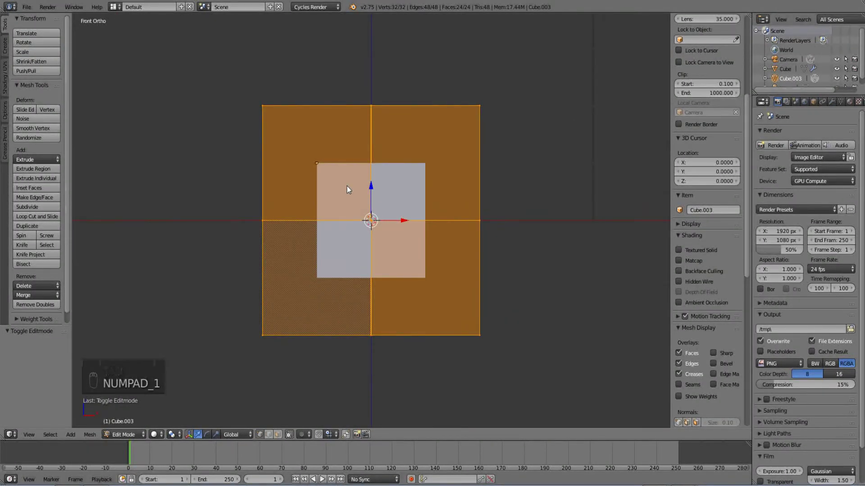
key(KP_3)
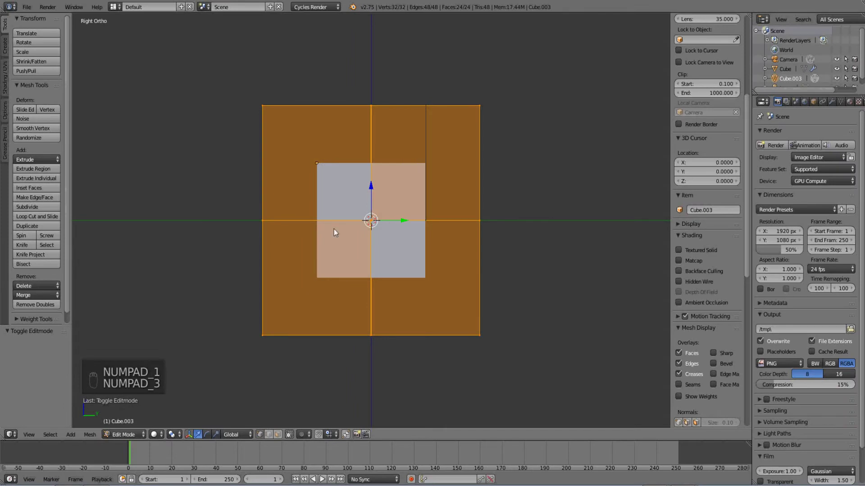
key(KP_3)
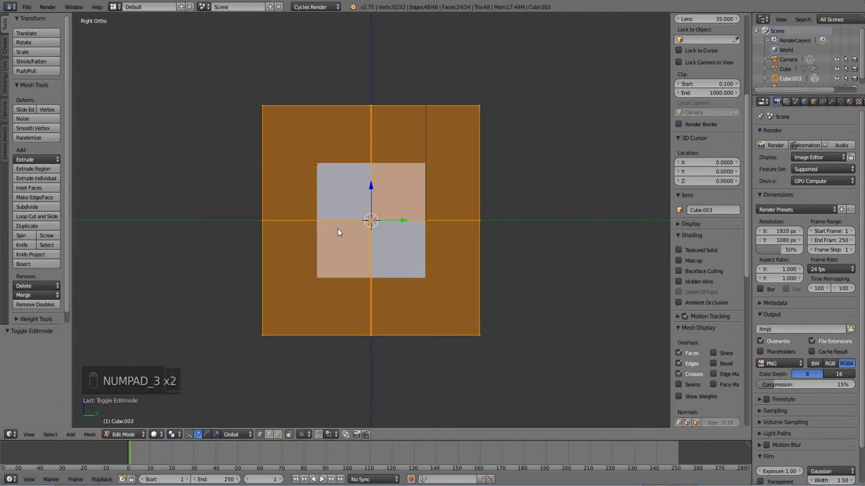
scroll(376, 195, down, 2)
scroll(405, 216, up, 2)
scroll(386, 227, up, 1)
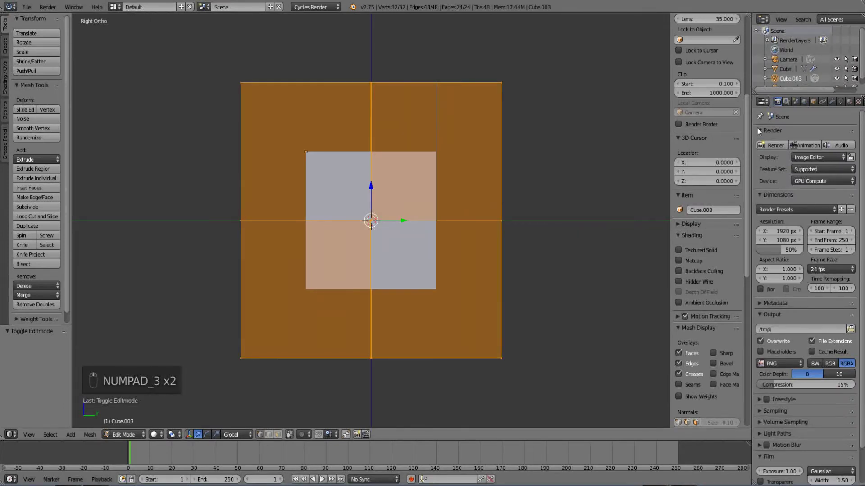
Step: Add an Array modifier to the joined brush and frame the arrayed result in front view
click(831, 102)
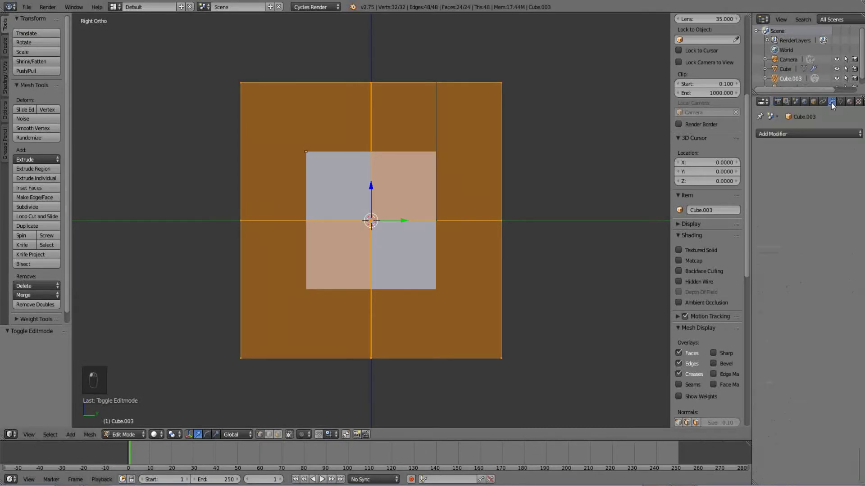
click(816, 133)
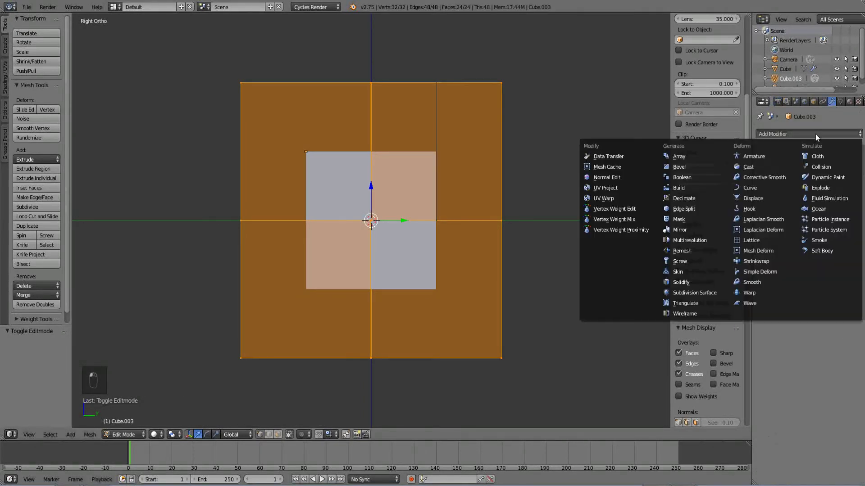
click(698, 155)
middle_drag(345, 228, 389, 255)
key(KP_1)
scroll(401, 225, down, 3)
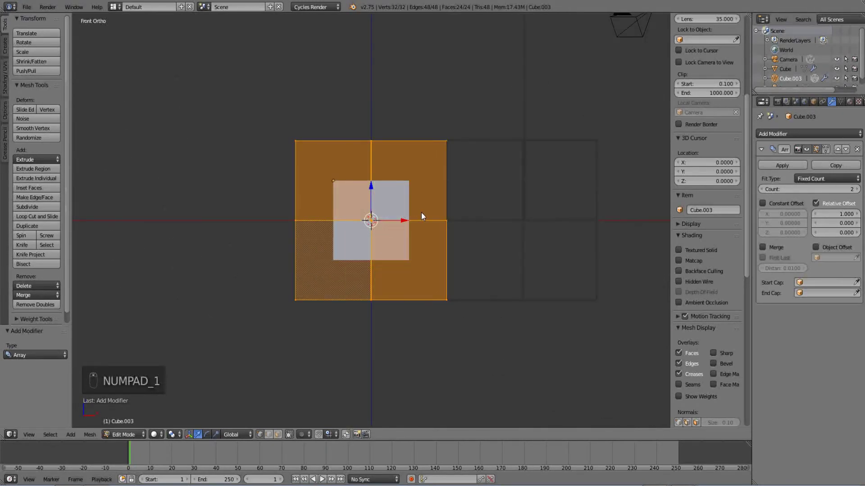
shift+middle_drag(421, 213, 348, 222)
scroll(345, 221, up, 1)
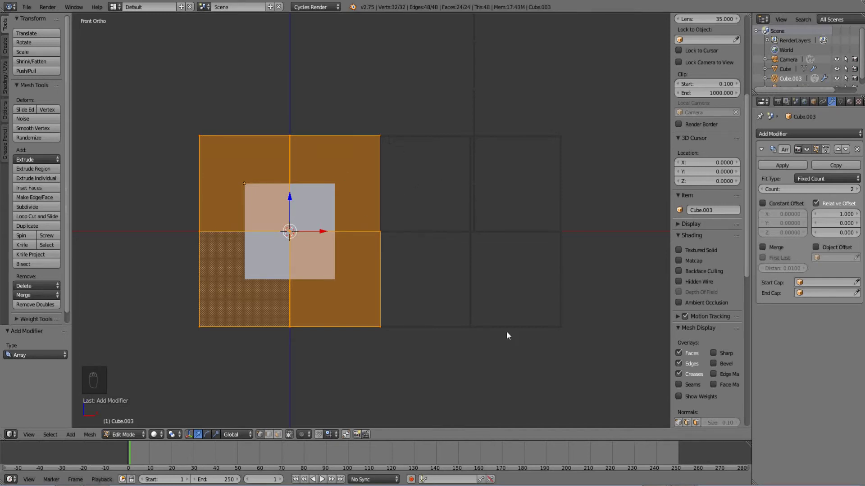
Step: Return to Object Mode, select the cut cube and try sliding it along X through the arrayed brush in wireframe front view
key(Tab)
scroll(434, 240, down, 1)
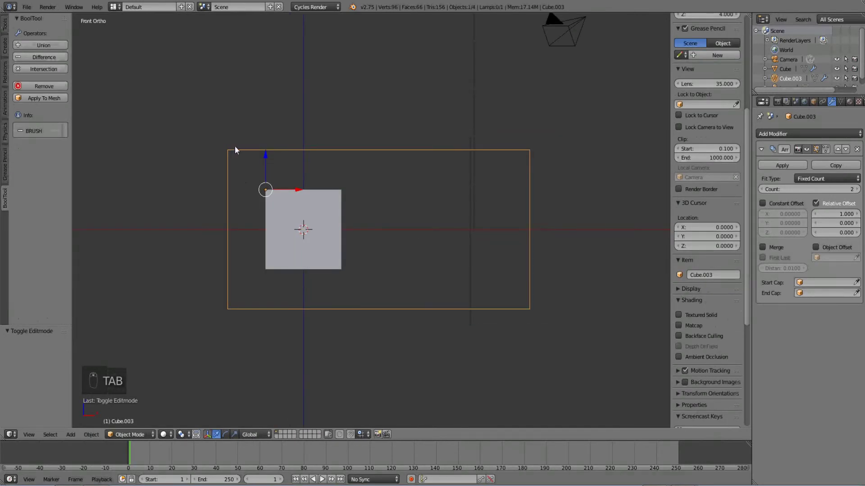
right_click(326, 218)
key(g)
right_click(357, 216)
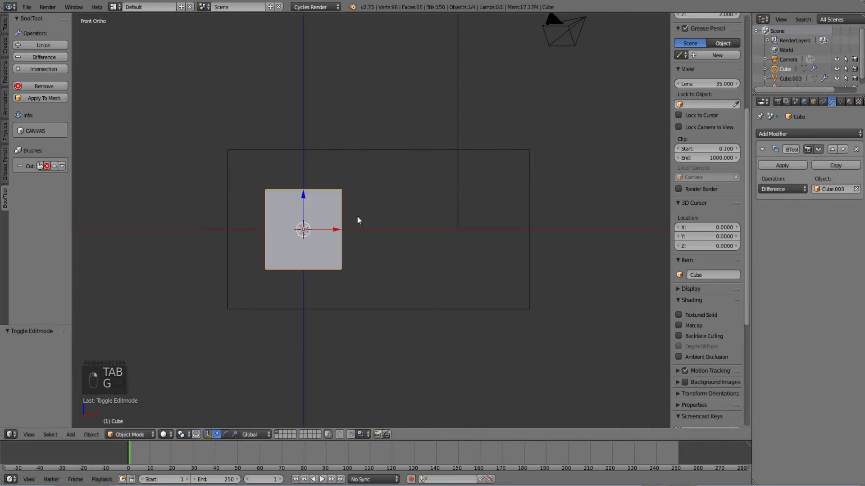
middle_drag(353, 215, 363, 251)
key(z)
key(KP_1)
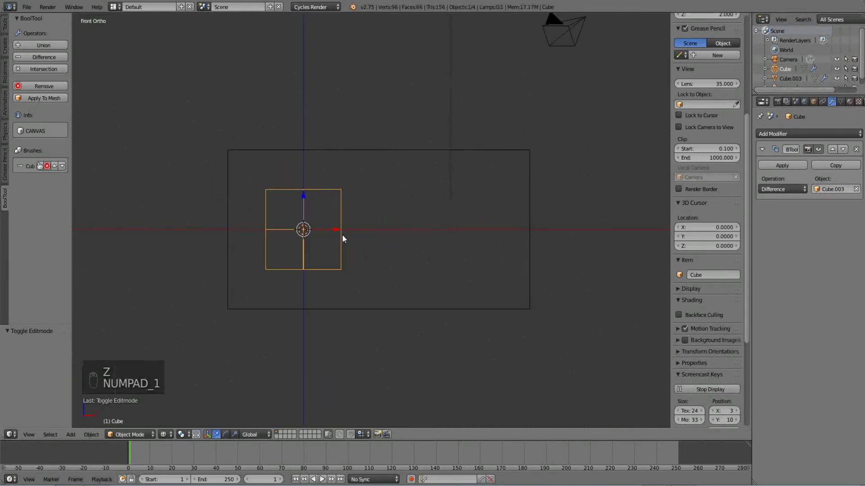
key(g)
key(x)
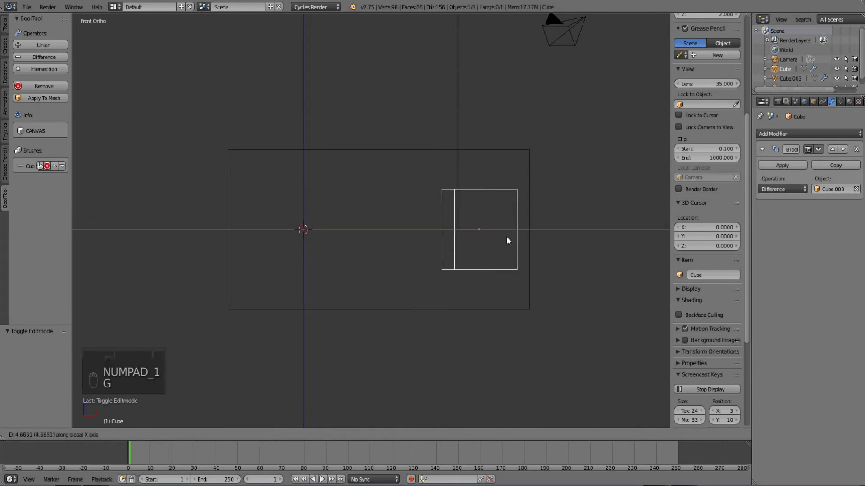
click(323, 229)
Step: Try moving the cut cube along X from an angled view, in wireframe and solid shading, to preview the changing cut
middle_drag(323, 230, 325, 243)
key(g)
key(x)
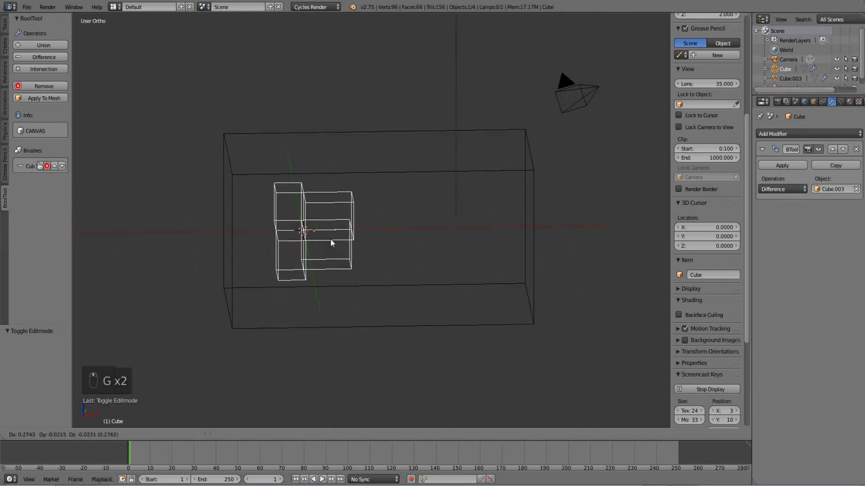
right_click(358, 235)
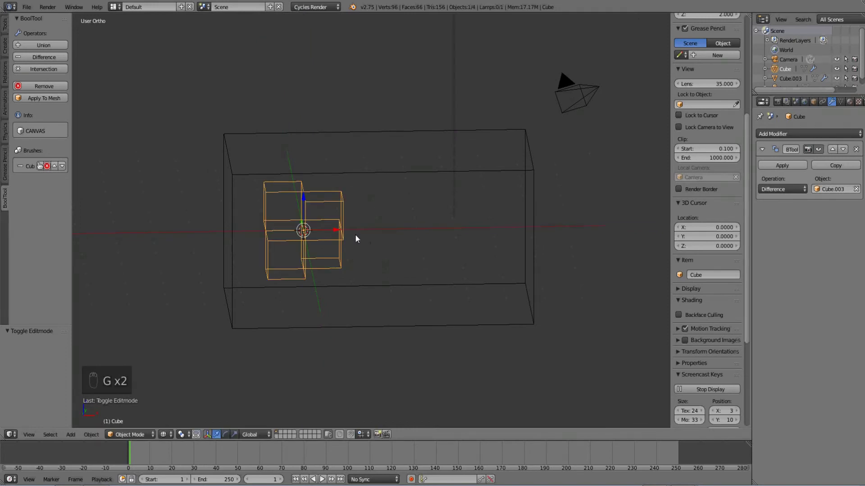
key(z)
middle_drag(352, 233, 351, 233)
key(g)
key(x)
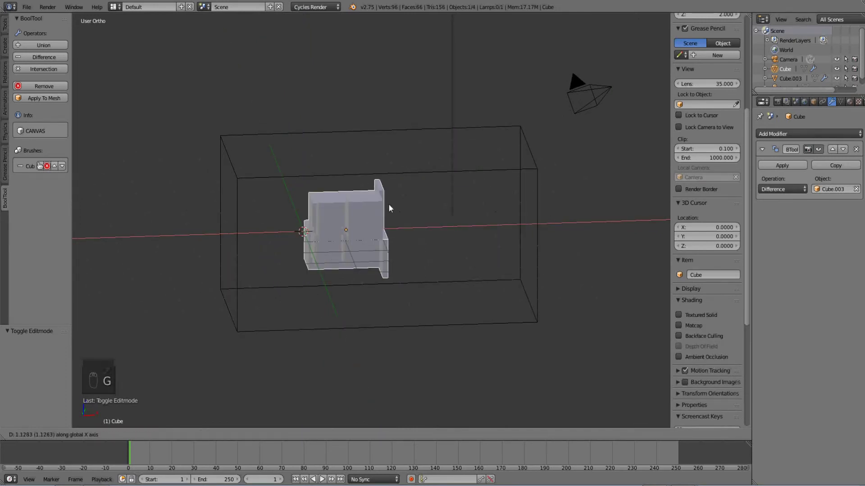
right_click(331, 200)
key(g)
middle_drag(317, 218, 340, 223)
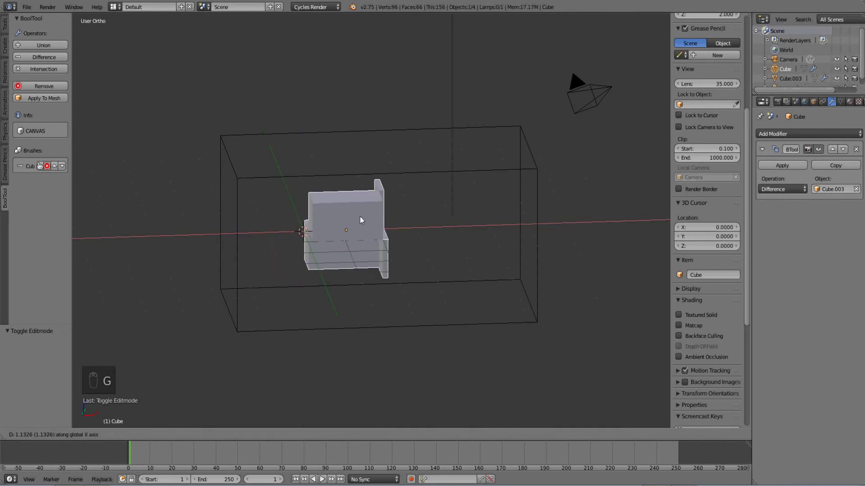
right_click(360, 217)
Step: Select the joined brush and scale its whole mesh by 0.5 along X in Edit Mode
right_click(241, 177)
key(Tab)
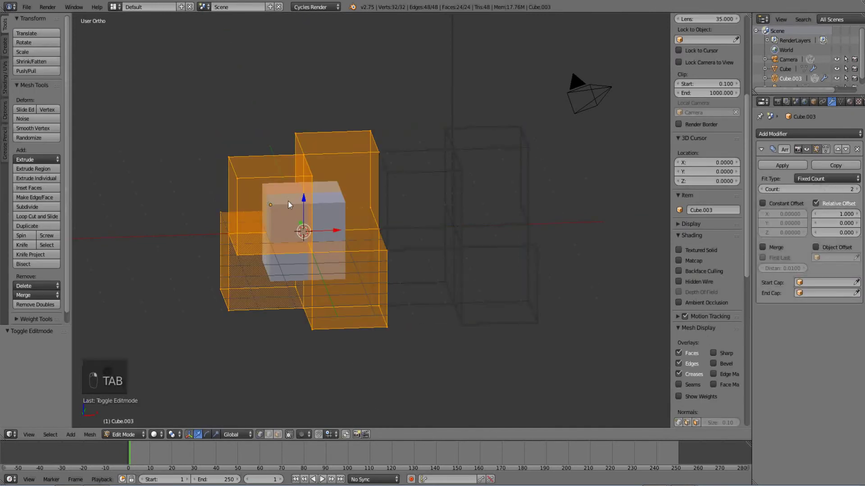
middle_drag(288, 200, 311, 215)
middle_drag(296, 185, 296, 171)
key(KP_1)
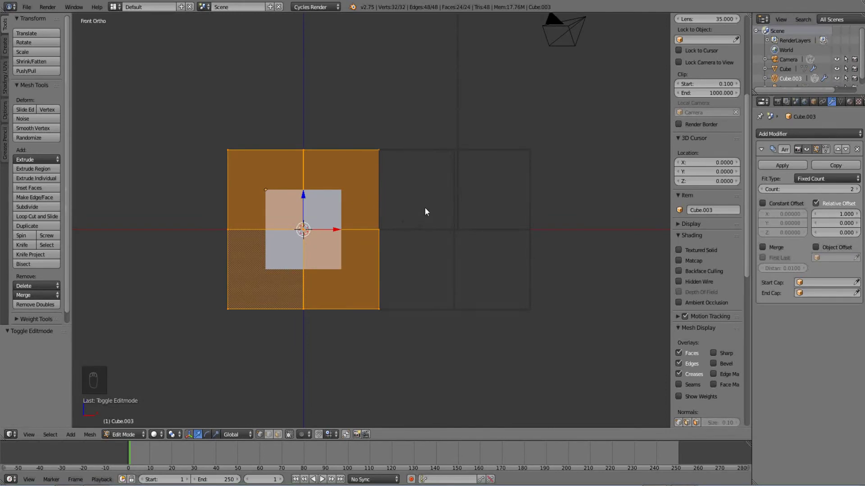
key(s)
key(x)
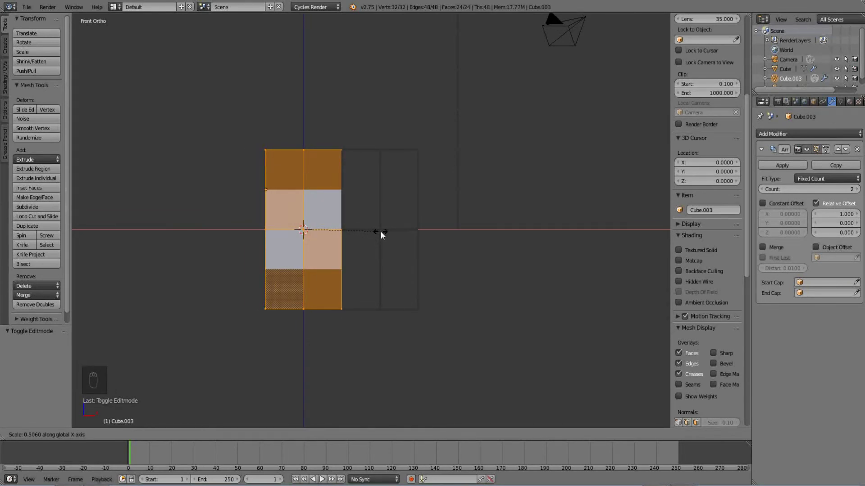
text(0.5)
key(Return)
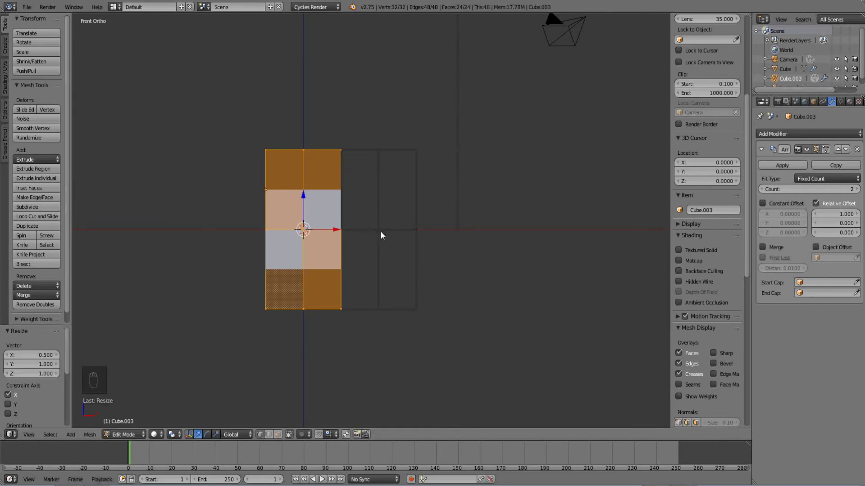
Step: Return the joined brush to Object Mode and set its Array modifier count to 7
scroll(343, 245, up, 2)
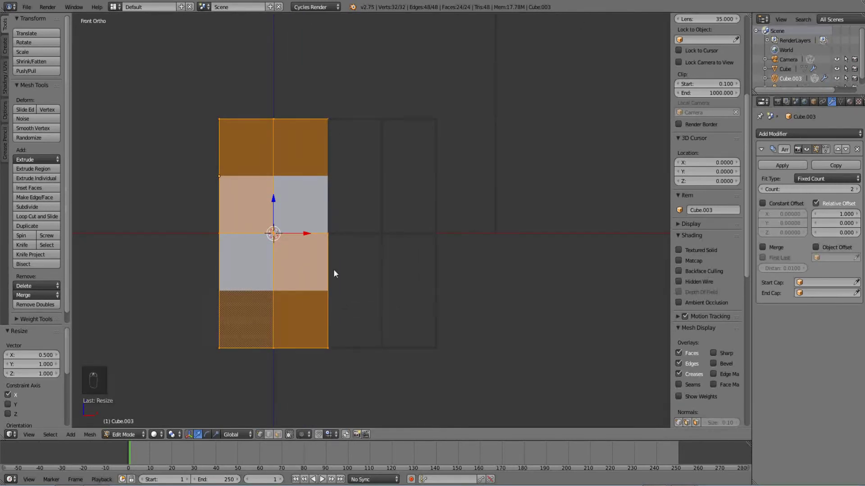
key(Tab)
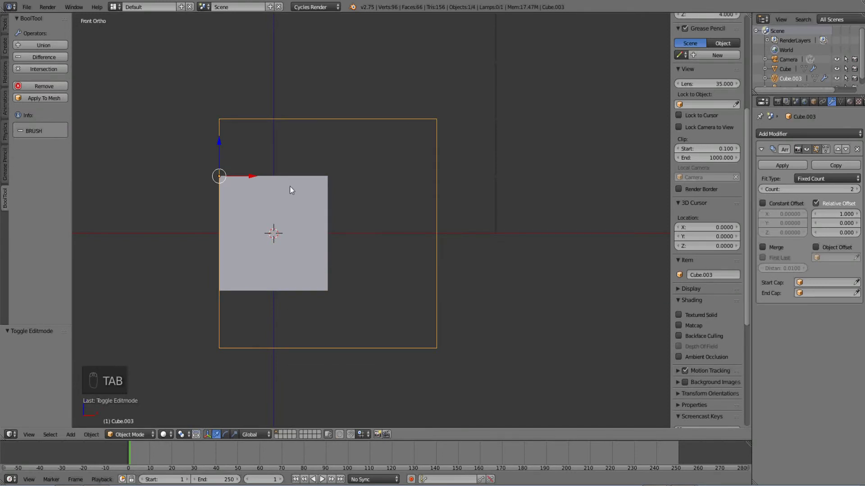
scroll(357, 195, down, 2)
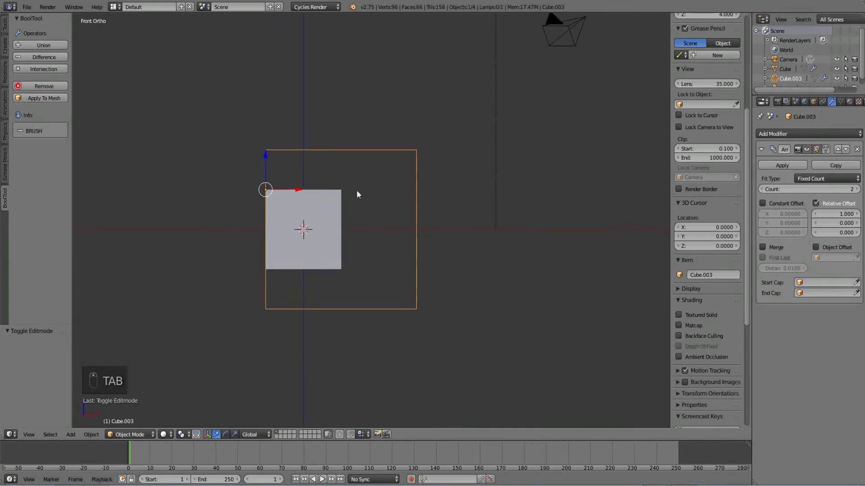
drag(811, 190, 845, 189)
scroll(353, 191, down, 3)
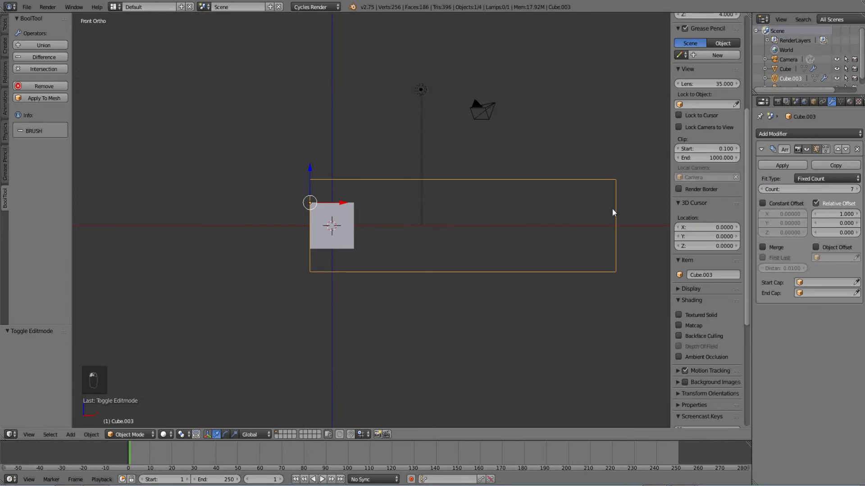
Step: Select the cut cube and try moving it along X through the extended brush from an angled view
shift+click(342, 219)
key(ctrl+KP_Subtract)
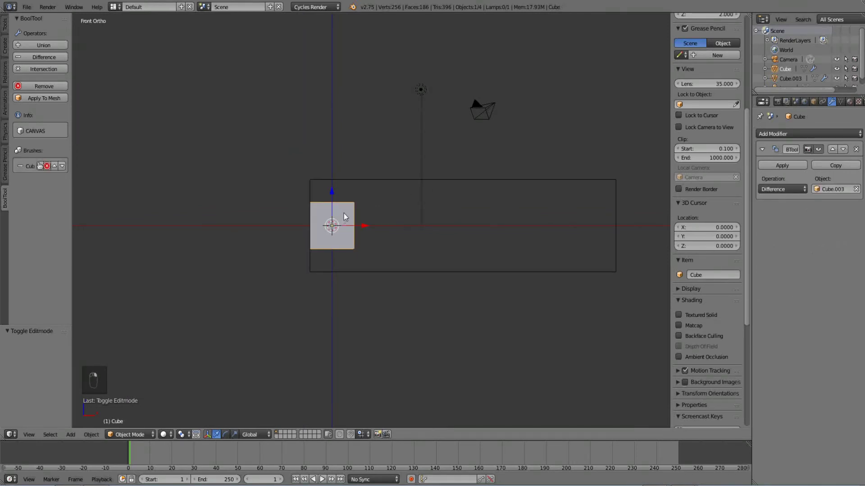
middle_drag(345, 217, 351, 259)
key(g)
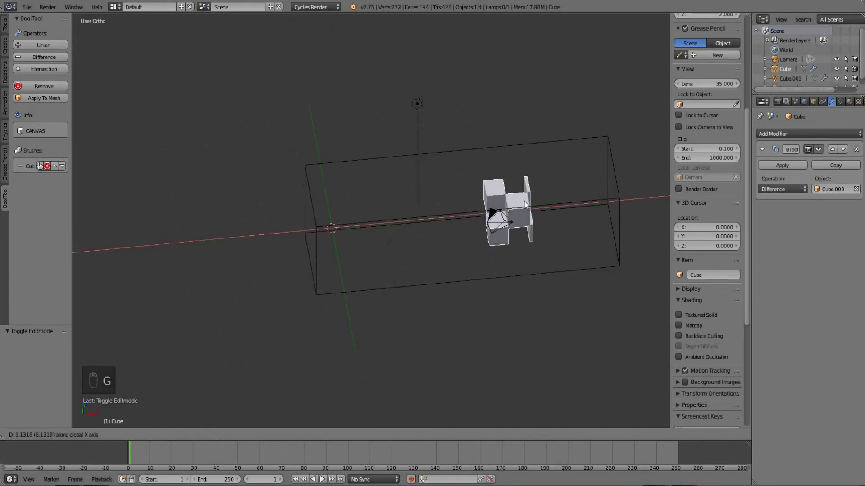
right_click(398, 216)
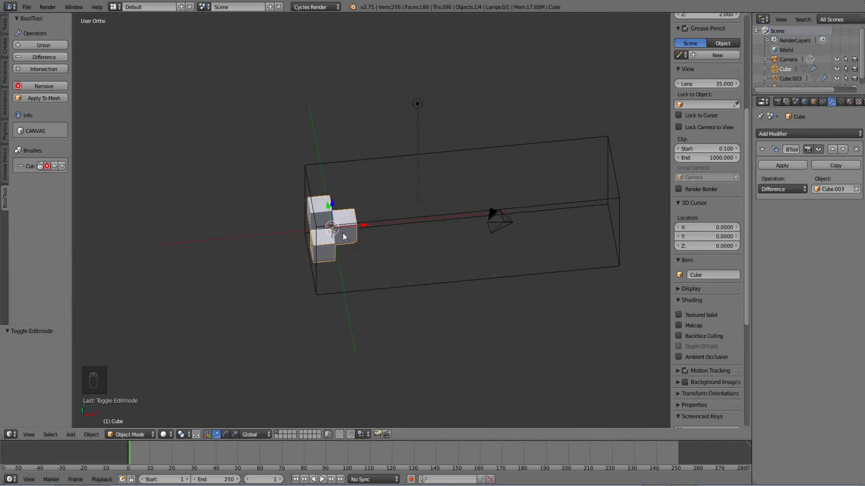
Step: Add an Array modifier to the cut cube
click(785, 134)
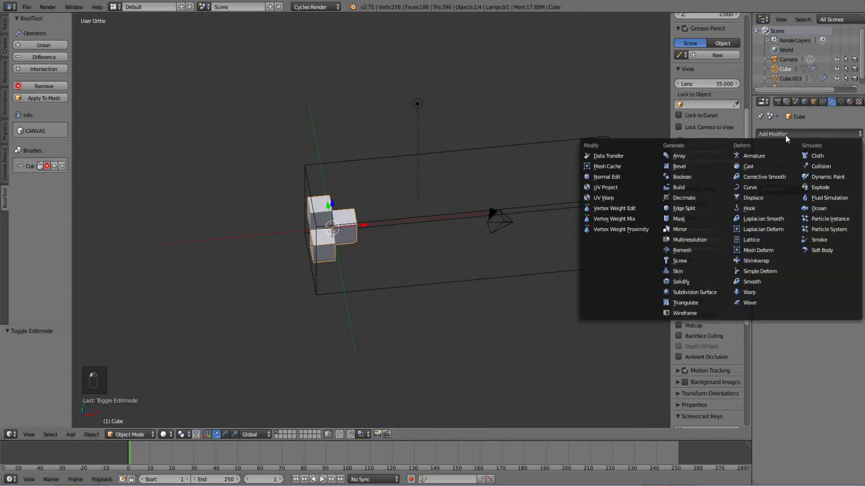
click(698, 157)
Step: Move the cut cube -0.75 along X and raise its Array count to 5
key(g)
key(x)
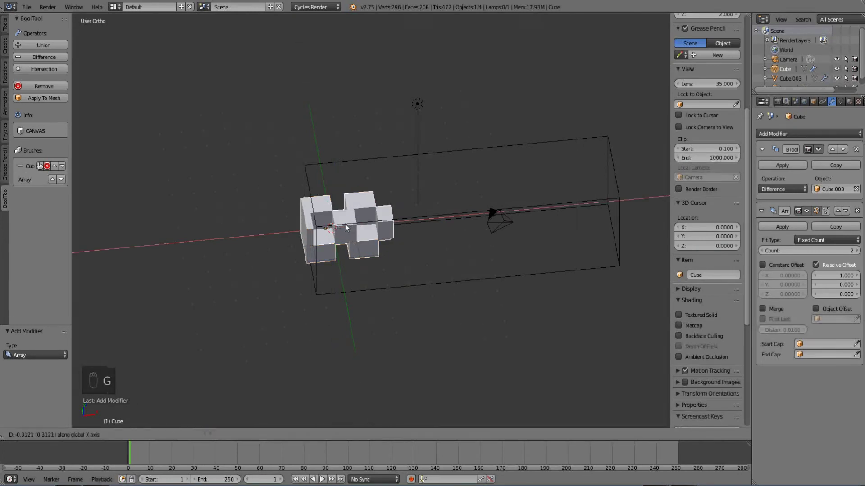
click(338, 229)
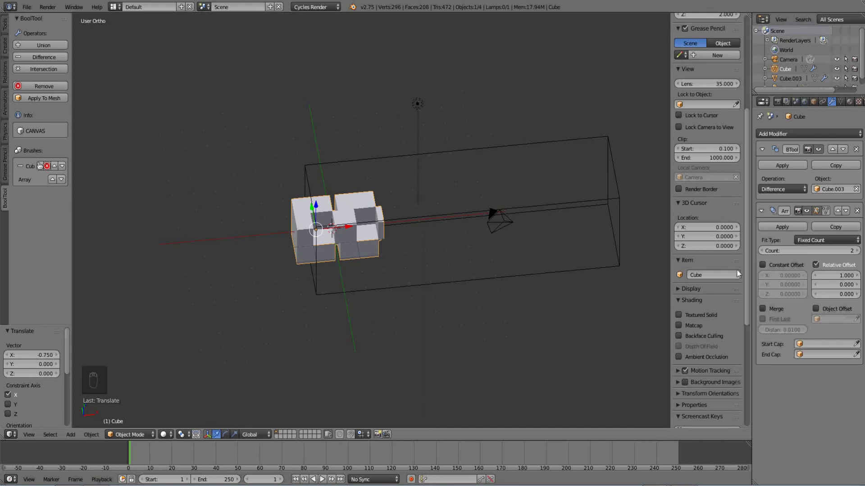
click(859, 253)
click(859, 253)
click(858, 253)
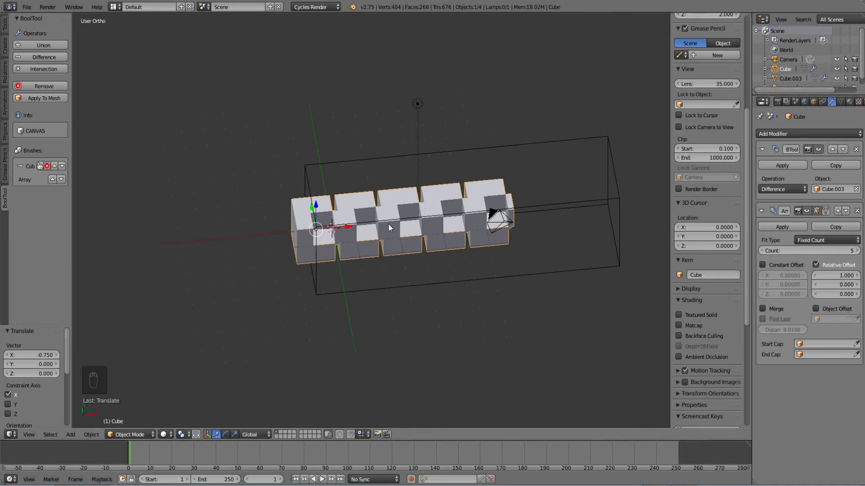
Step: Undo the cut cube's Array count increases and its move along X
key(ctrl+z)
key(ctrl+z)
key(ctrl+z)
key(ctrl+z)
key(ctrl+z)
key(ctrl+z)
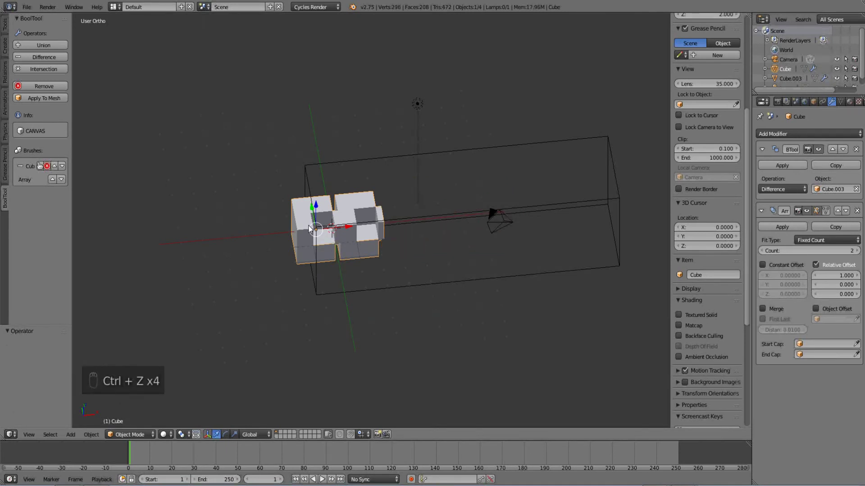
Step: Set the cut cube's Array count to 5 and move the Array modifier above the BoolTool modifier
click(855, 251)
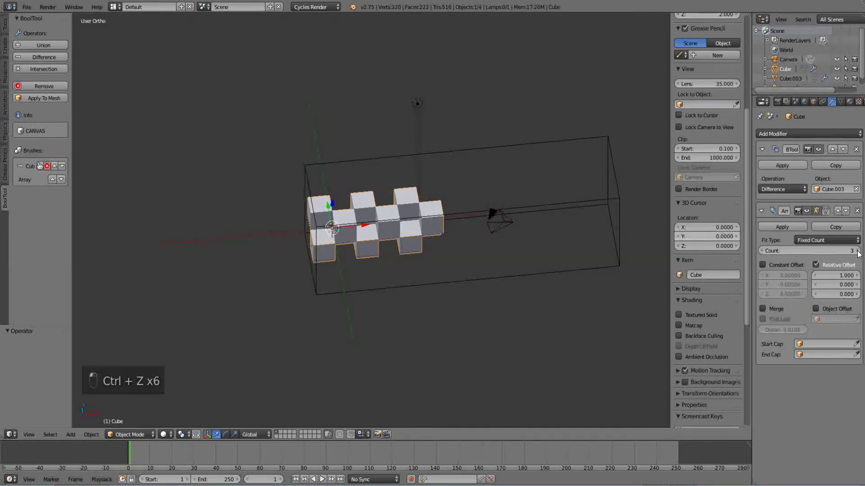
click(857, 251)
click(856, 251)
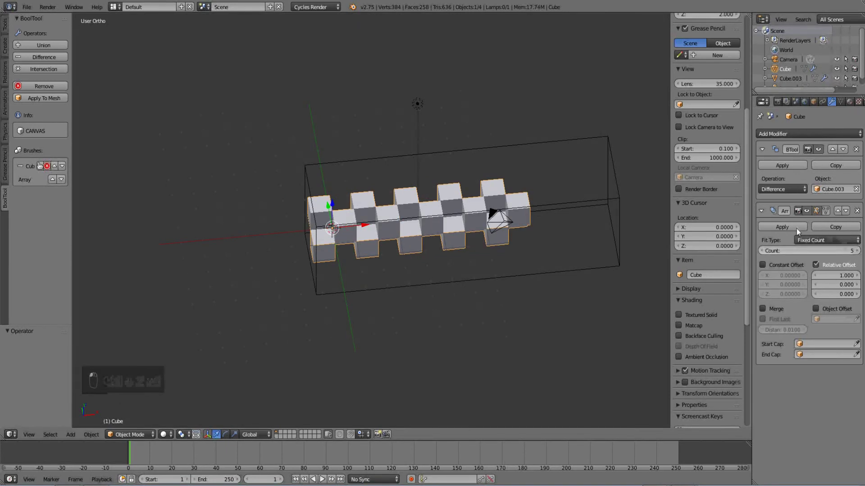
click(838, 212)
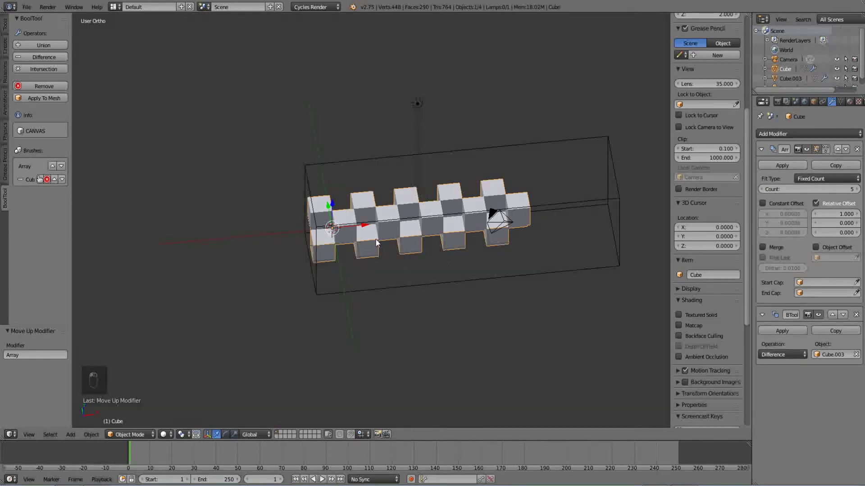
Step: Try moving the arrayed cube through the brush to preview the reordered modifiers, viewing it from another angle
key(g)
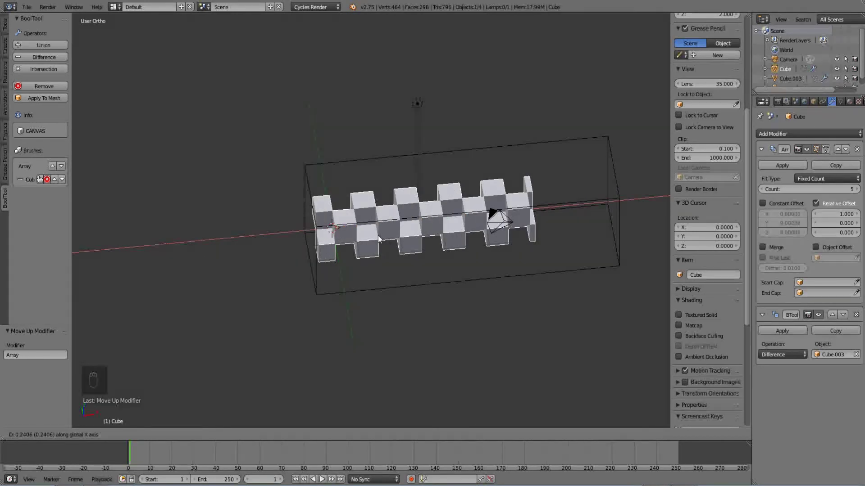
click(376, 236)
middle_drag(375, 235, 303, 223)
scroll(340, 220, up, 5)
scroll(331, 235, down, 5)
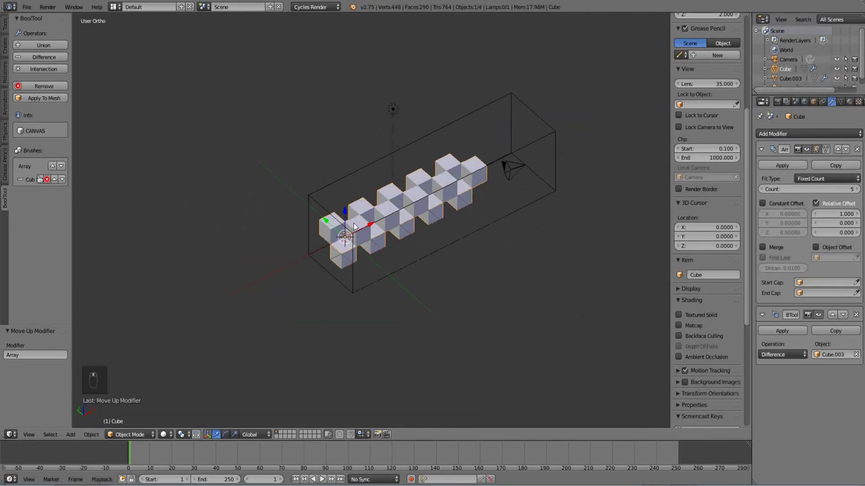
key(g)
right_click(367, 218)
Step: Select the arrayed brush and try moving it freely across the cut cubes
right_click(315, 200)
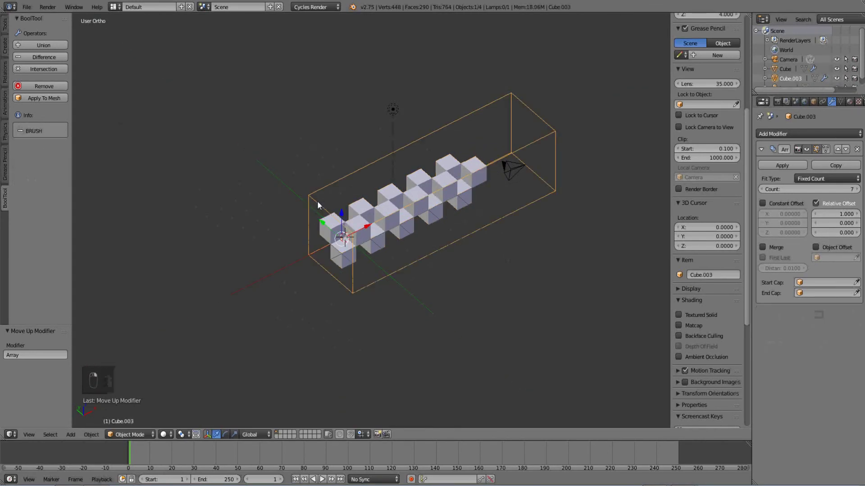
key(g)
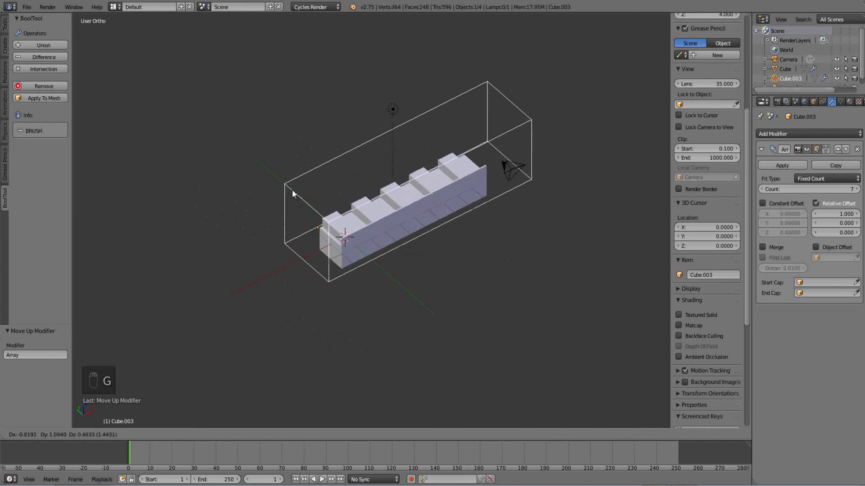
click(354, 196)
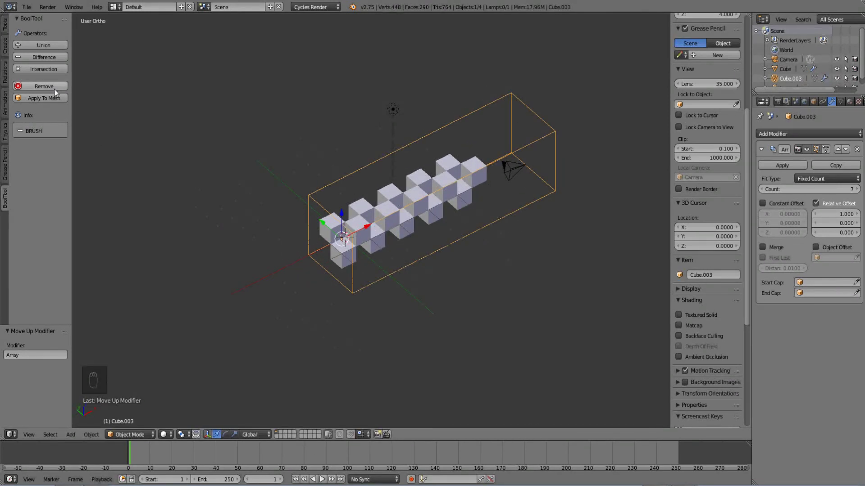
Step: Select the arrayed cube and apply its modifiers permanently with BoolTool's Apply To Mesh
right_click(372, 211)
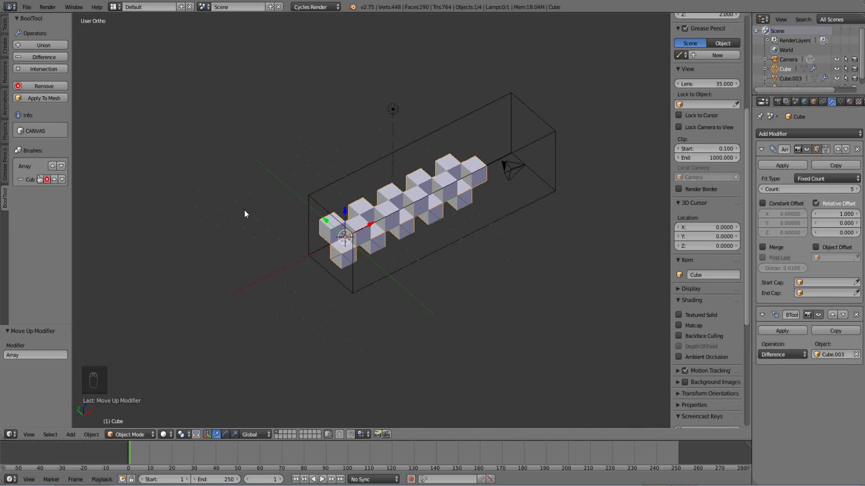
click(52, 97)
Step: Try moving the applied checker-cut mesh along Y
right_click(393, 225)
key(g)
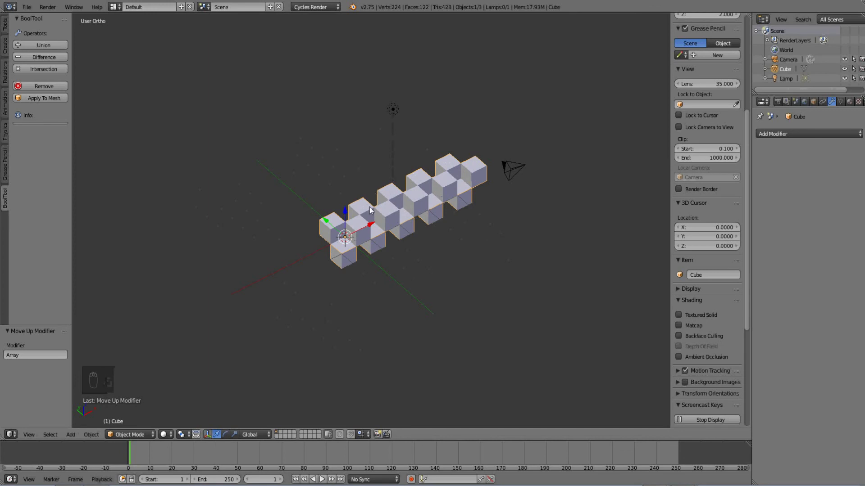
key(y)
right_click(312, 199)
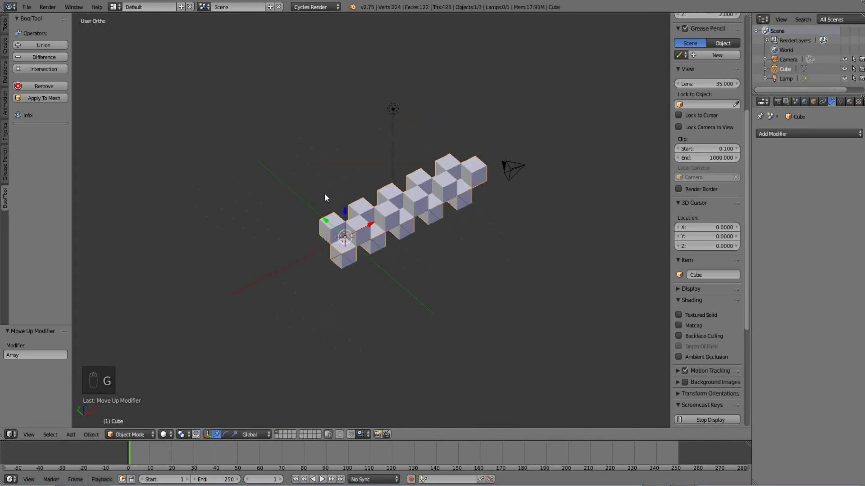